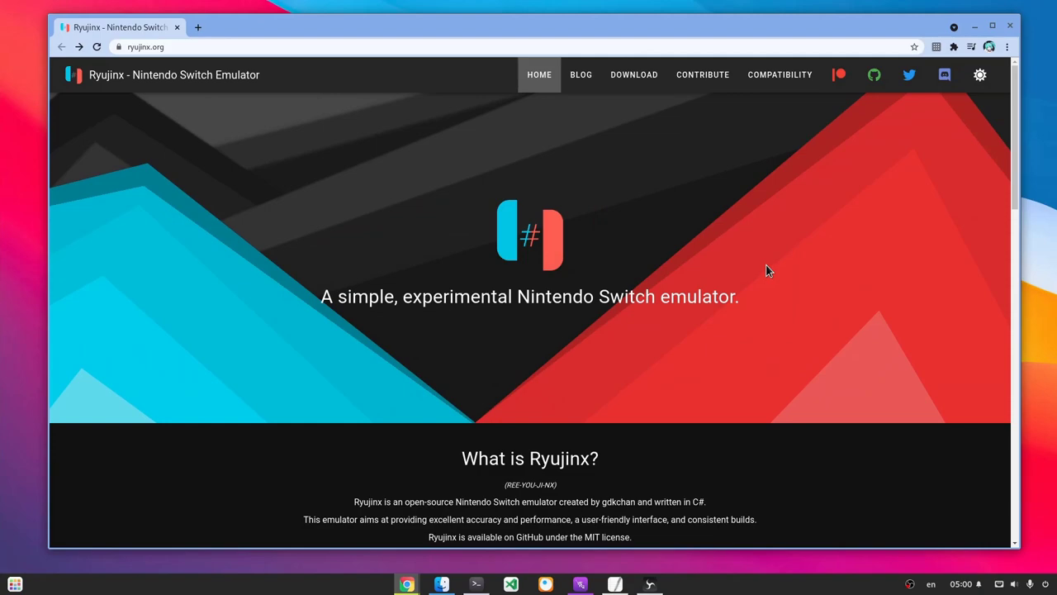
- Download the Linux build of Ryujinx 1.0.6824 from the site's download page
click(618, 76)
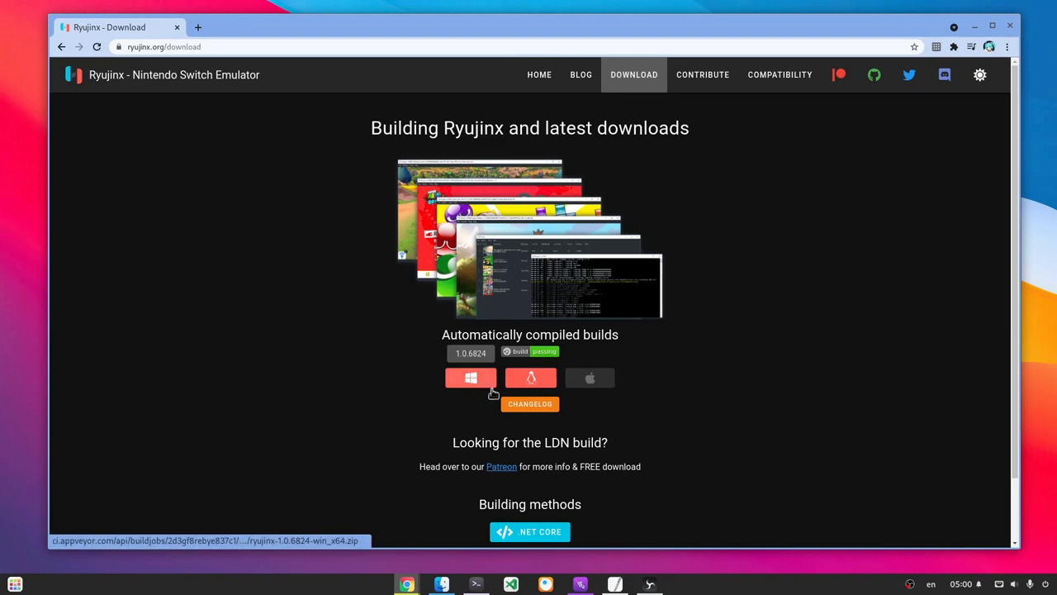
click(530, 384)
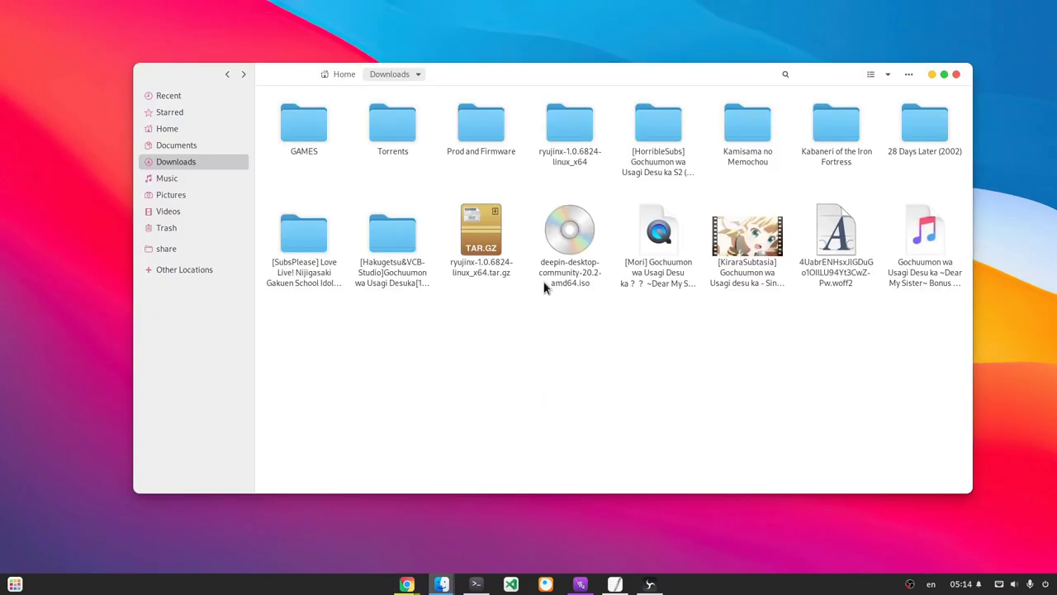
- Find the Ryujinx executable inside the publish folder of the extracted ryujinx-1.0.6824-linux_x64 folder in Downloads and select it
click(487, 237)
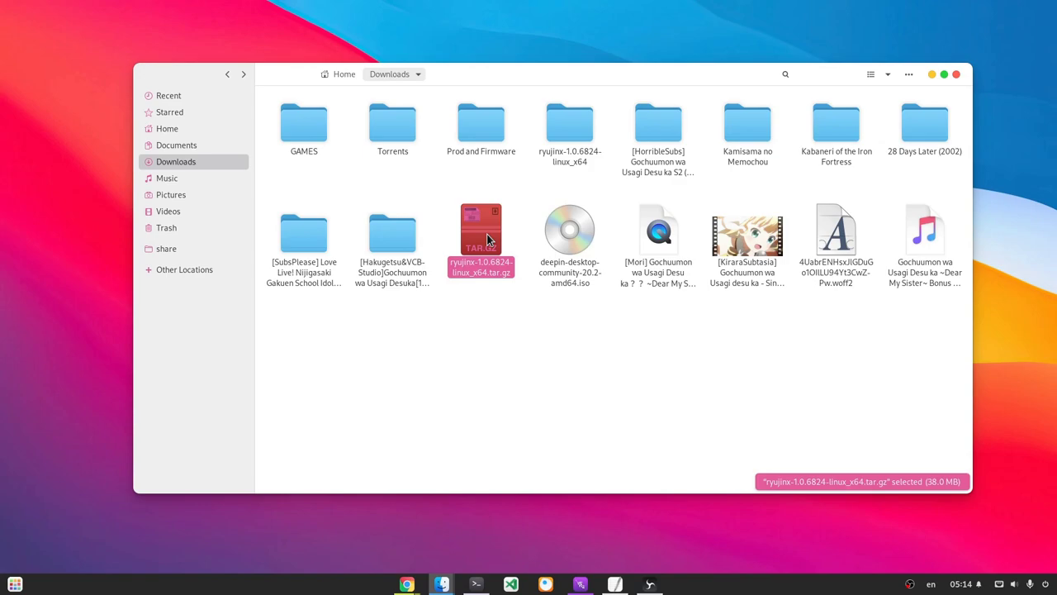
click(588, 137)
double_click(588, 137)
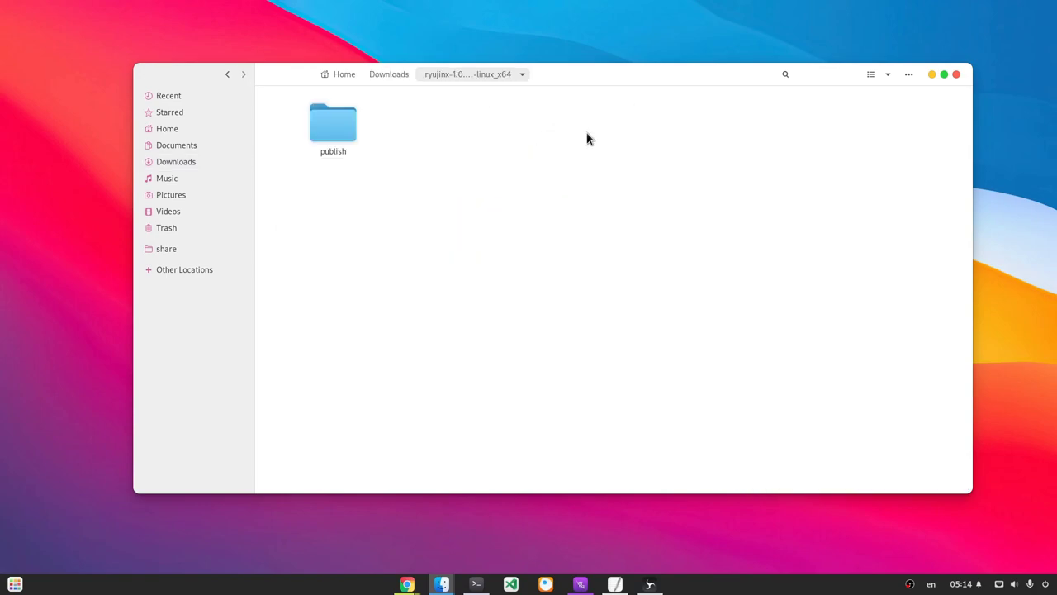
double_click(327, 118)
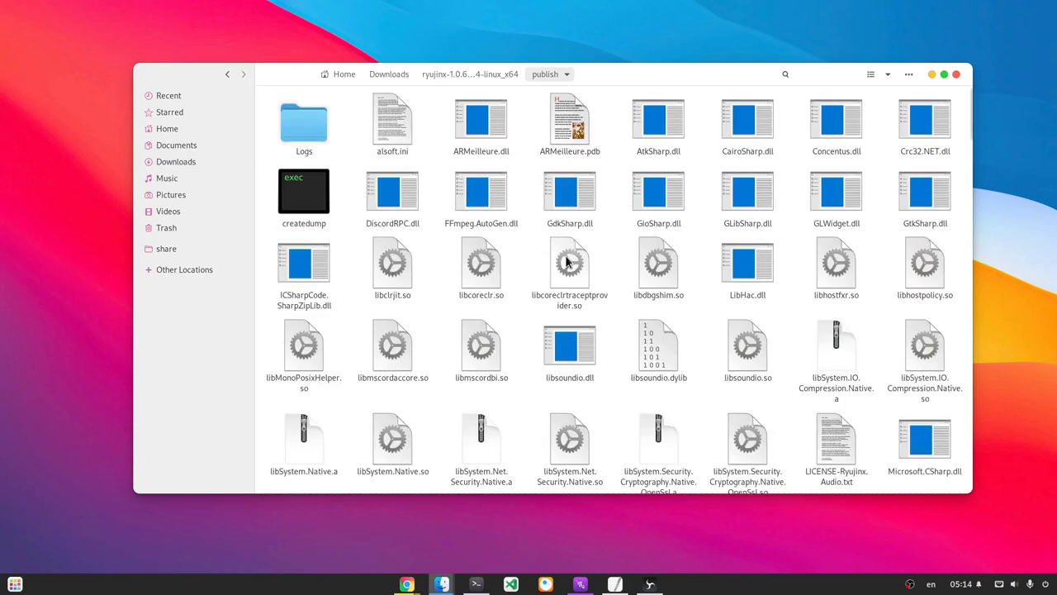
scroll(570, 256, down, 5)
scroll(569, 256, down, 2)
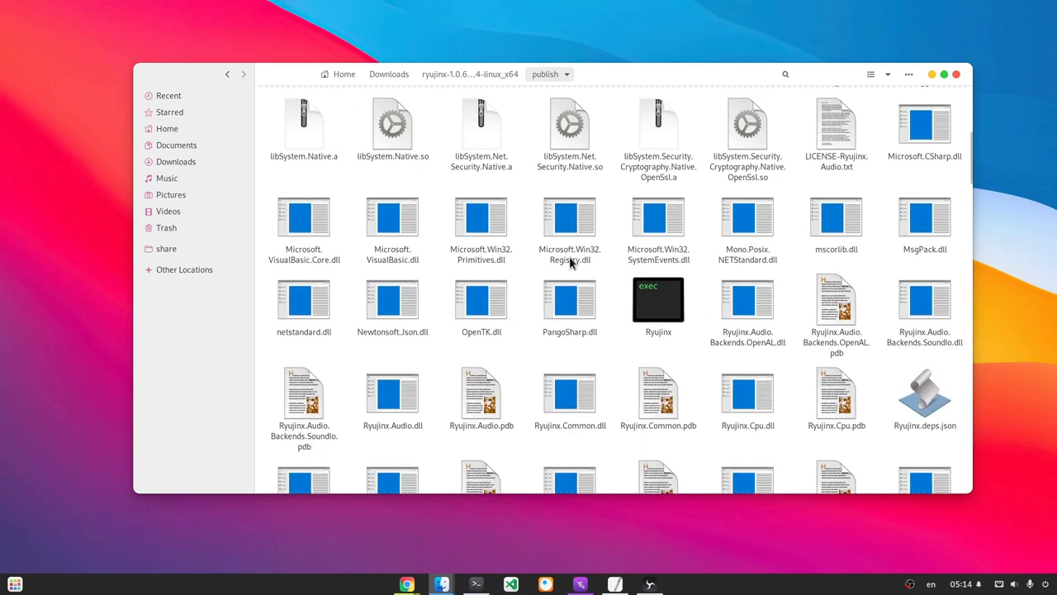
click(661, 334)
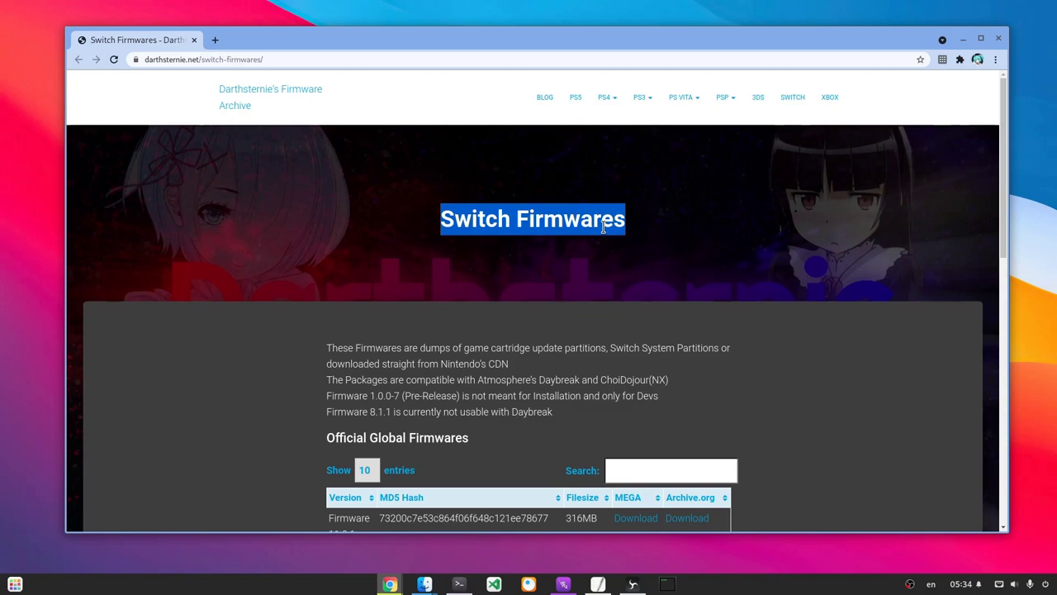
- Look up version 11.0.1 in the Official Global Firmwares table of the Switch Firmwares page
scroll(800, 365, down, 1)
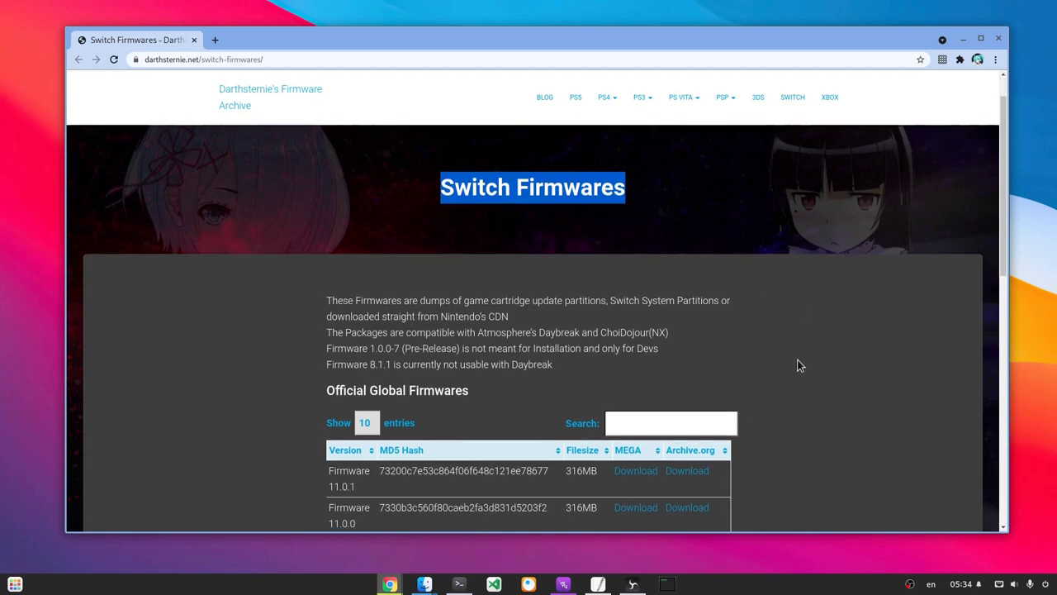
scroll(800, 365, down, 5)
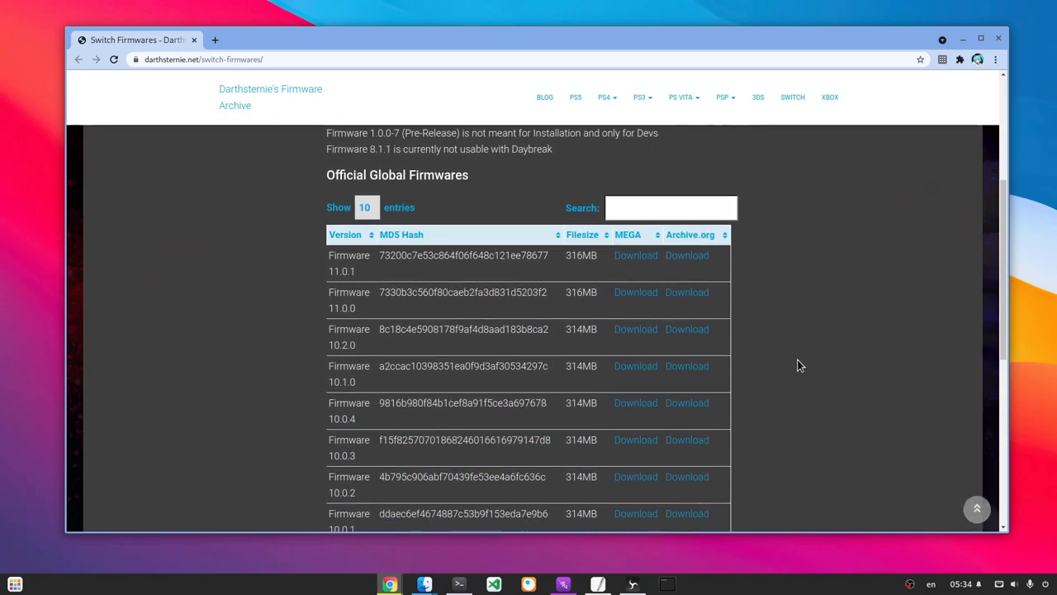
double_click(346, 269)
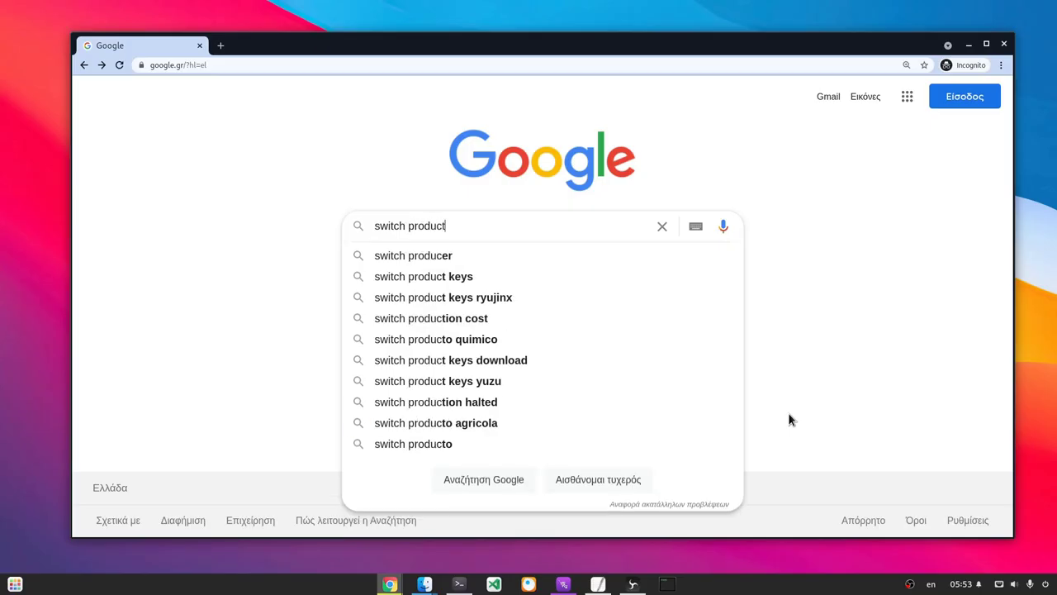
- Search Google for "switch product keys 11.0.1" and open the Reddit result about prod keys
text(1.0.1)
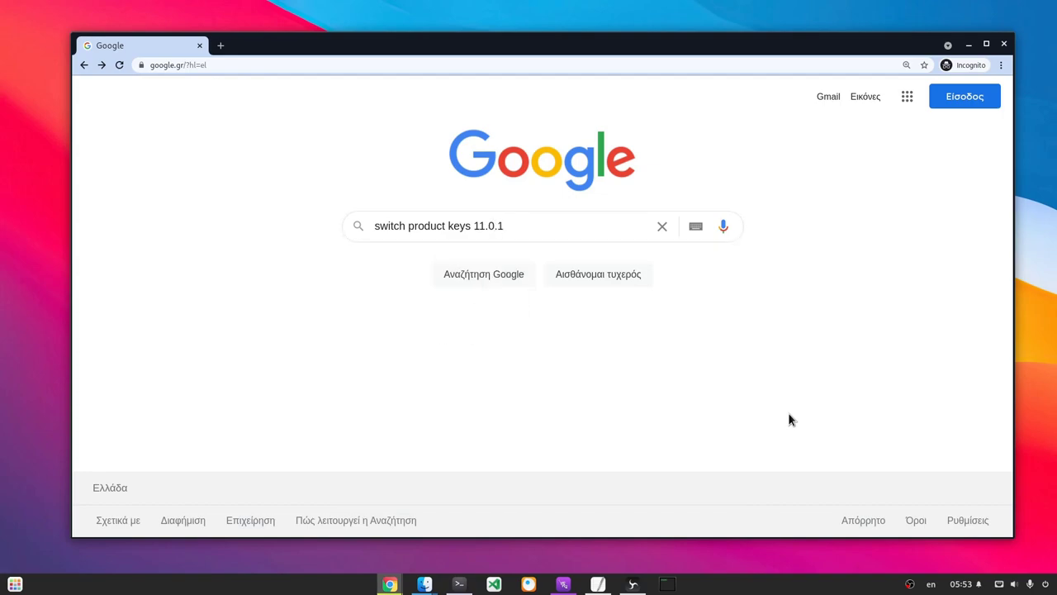
key(Return)
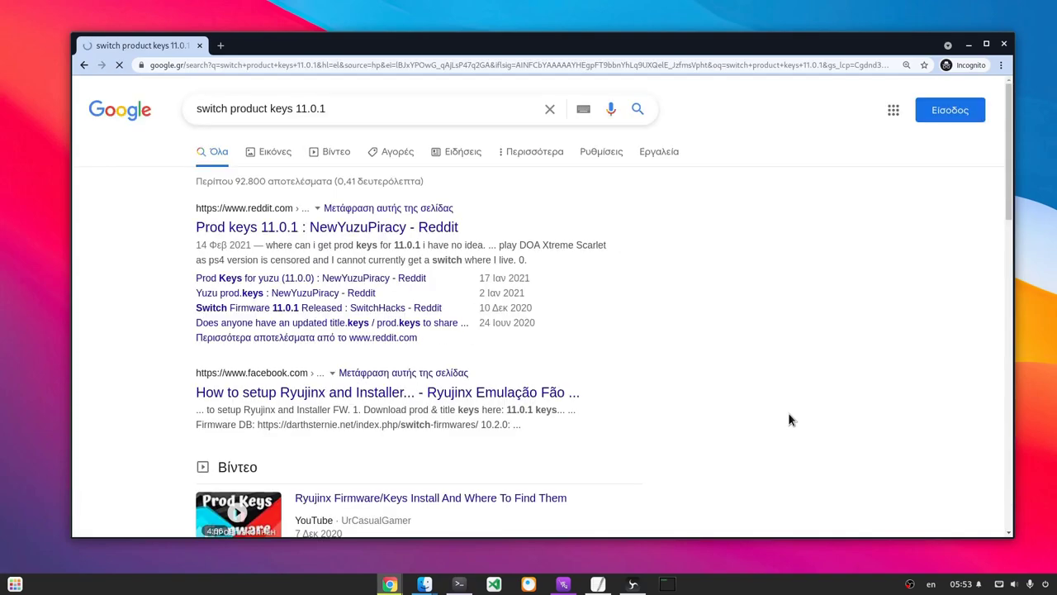
click(458, 227)
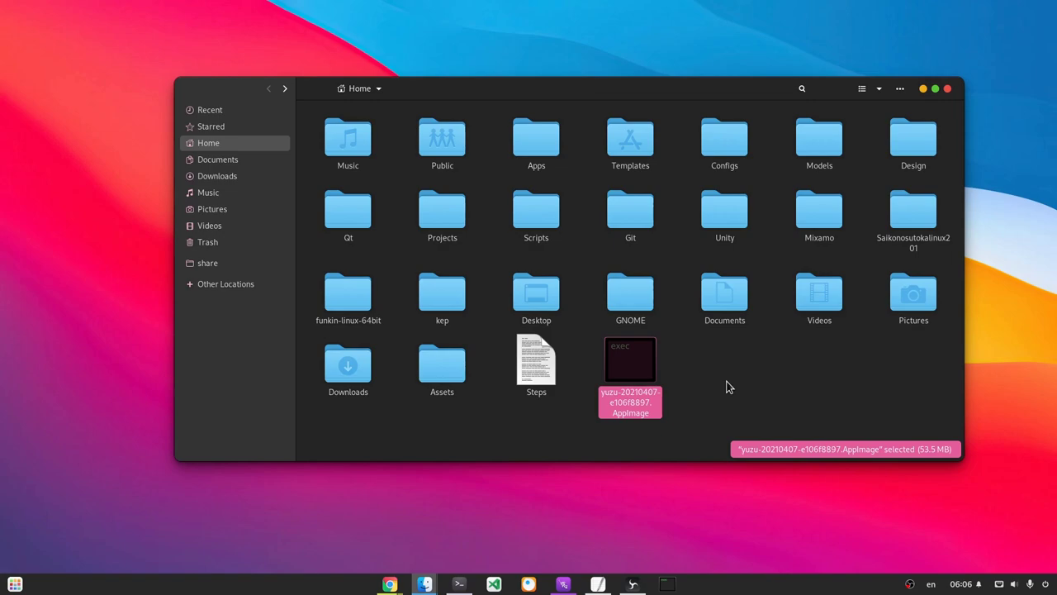
- Put the prod.keys file from the Home Assets folder on the clipboard and switch to the Ryujinx window
double_click(429, 372)
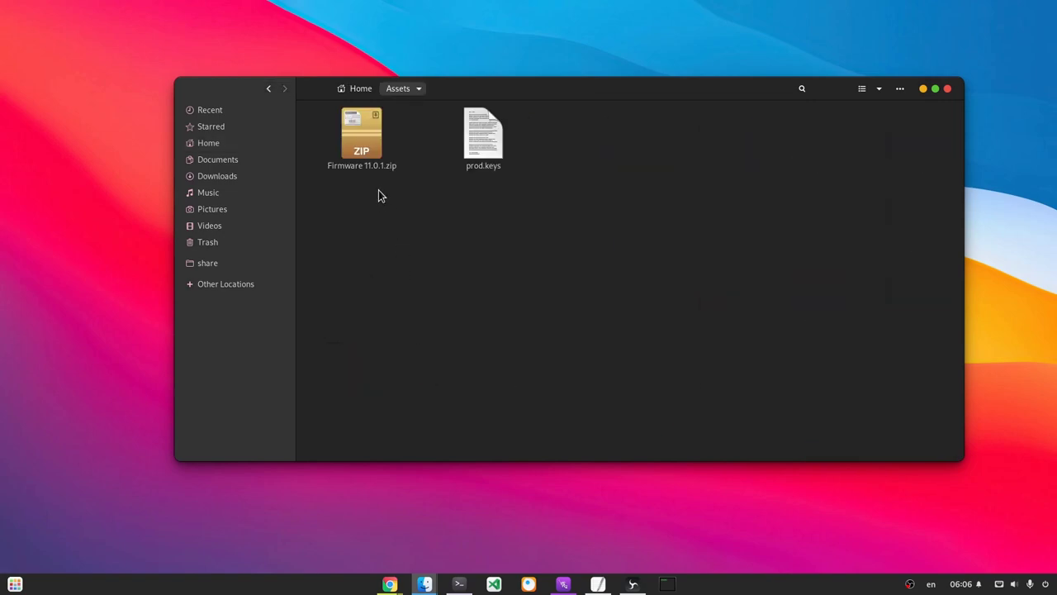
click(366, 163)
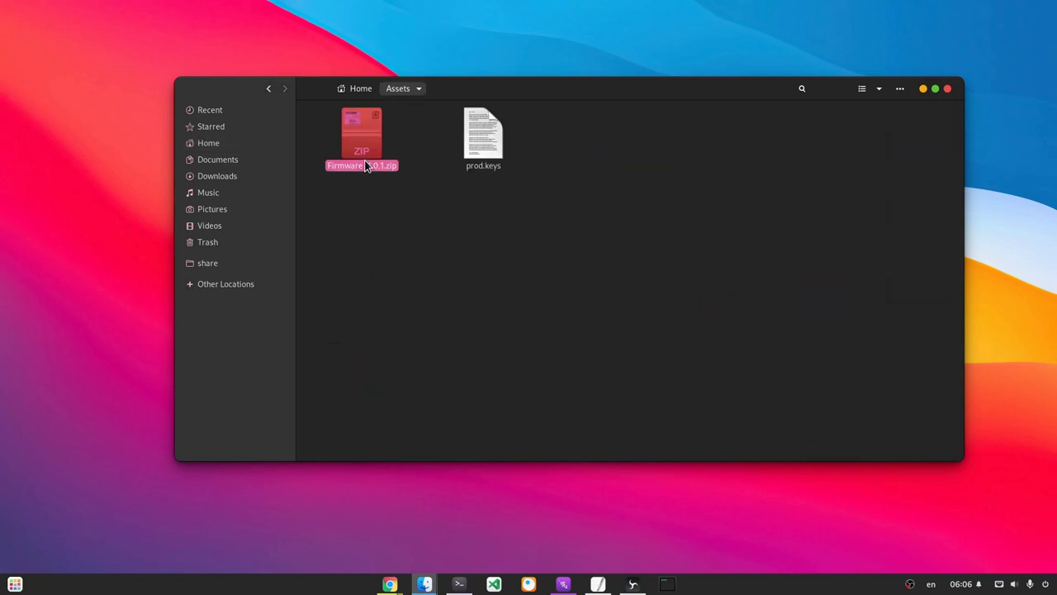
click(488, 143)
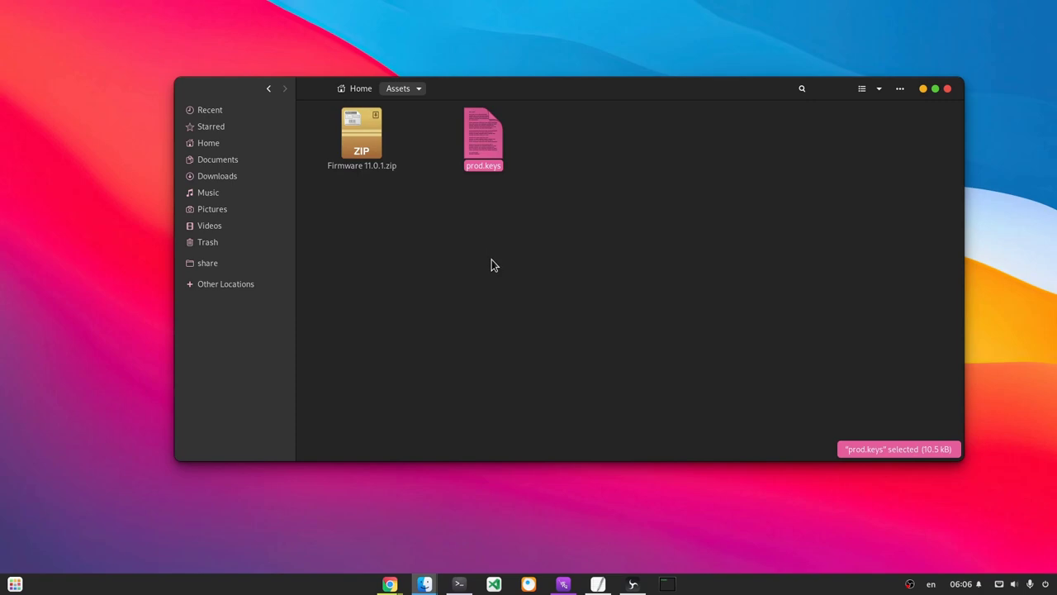
key(super)
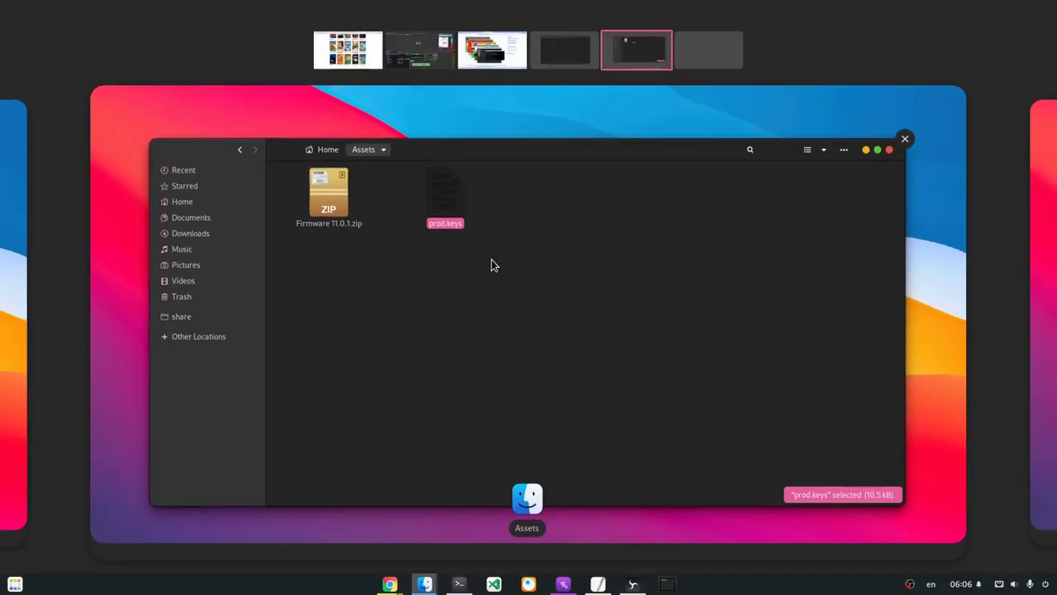
click(564, 59)
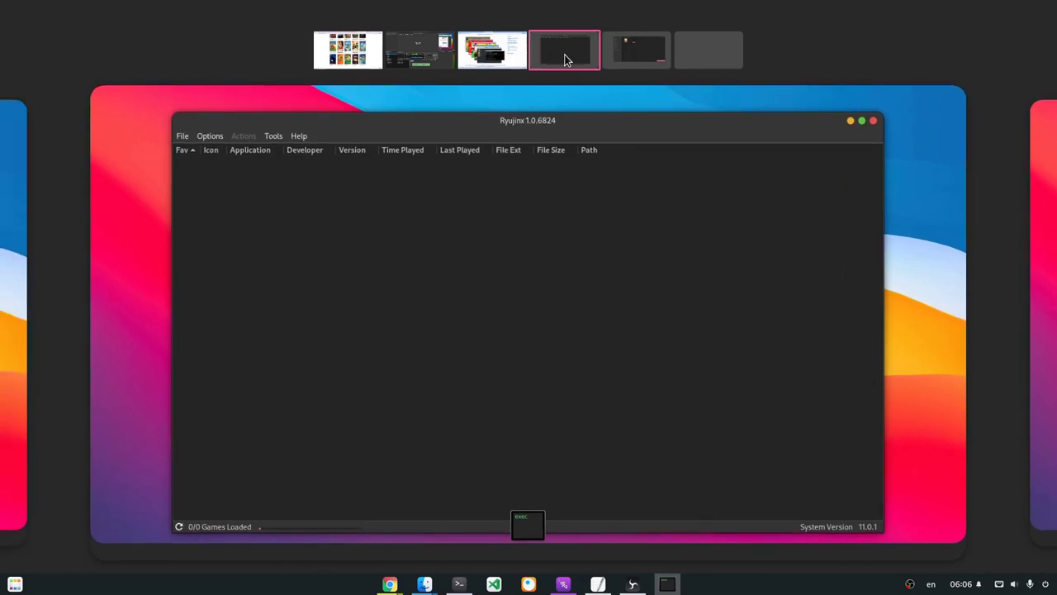
click(482, 241)
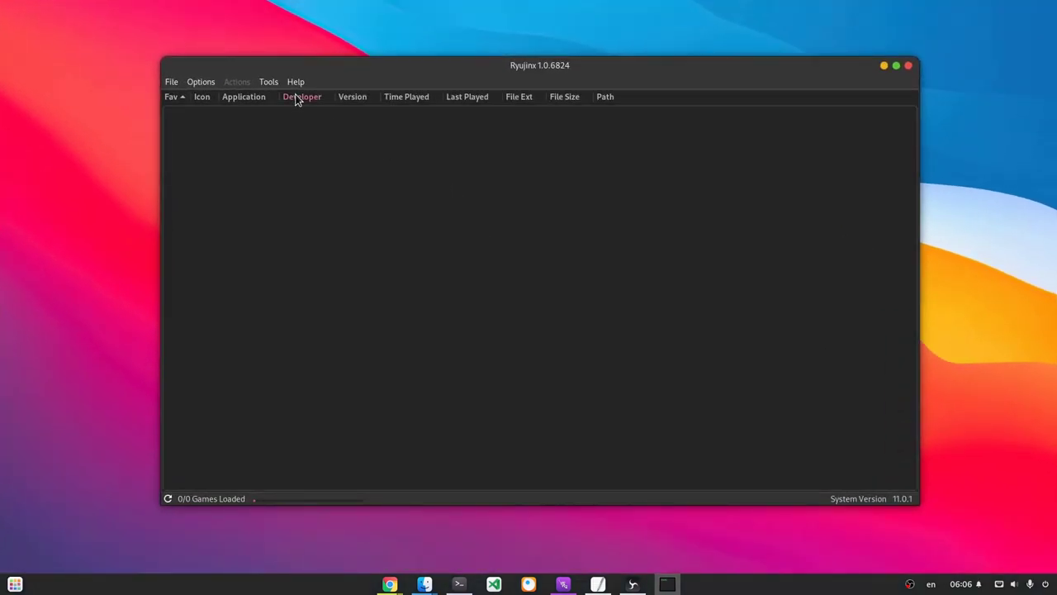
- Try to install the firmware from the Firmware 11.0.1.zip archive in the Assets folder
click(266, 84)
mouse_move(355, 106)
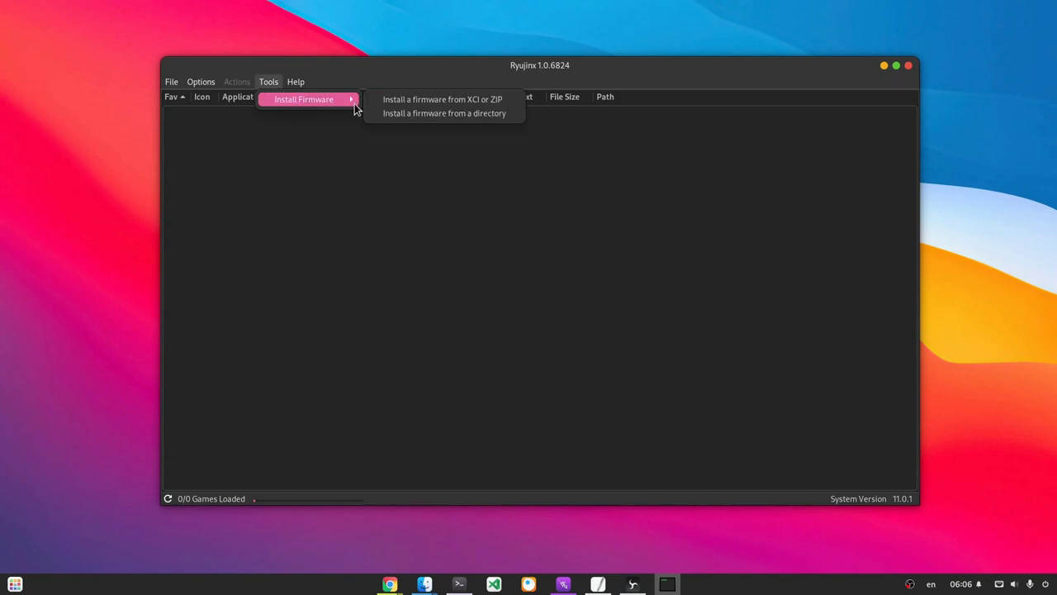
click(414, 103)
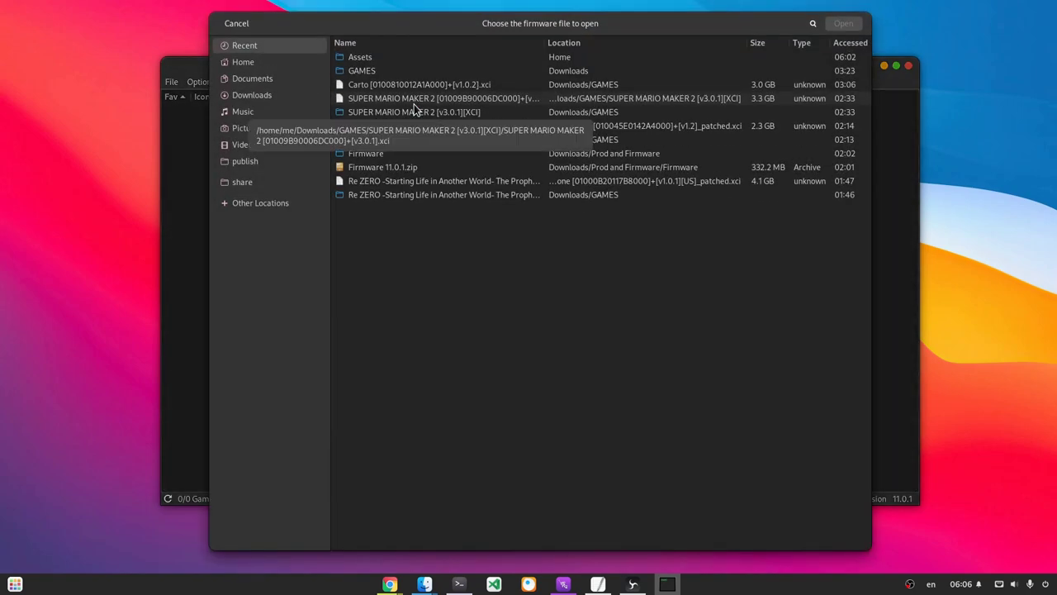
double_click(381, 60)
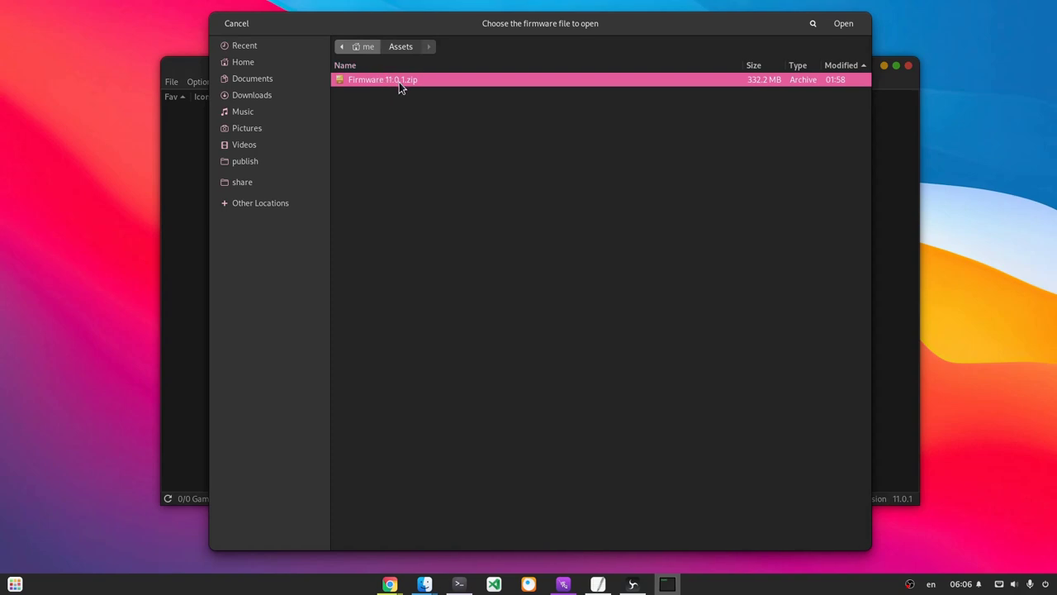
click(844, 25)
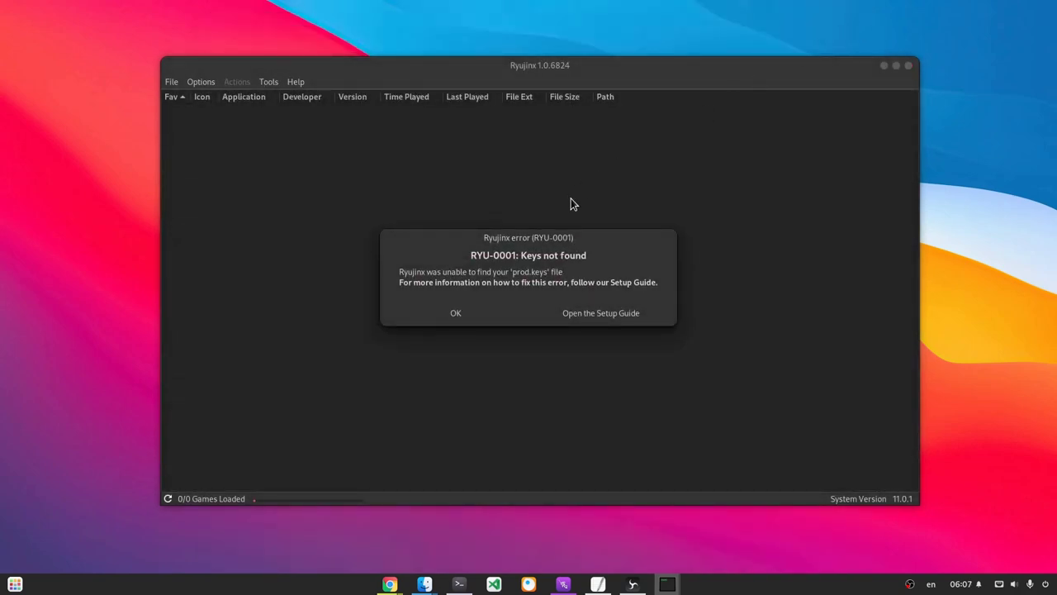
click(473, 321)
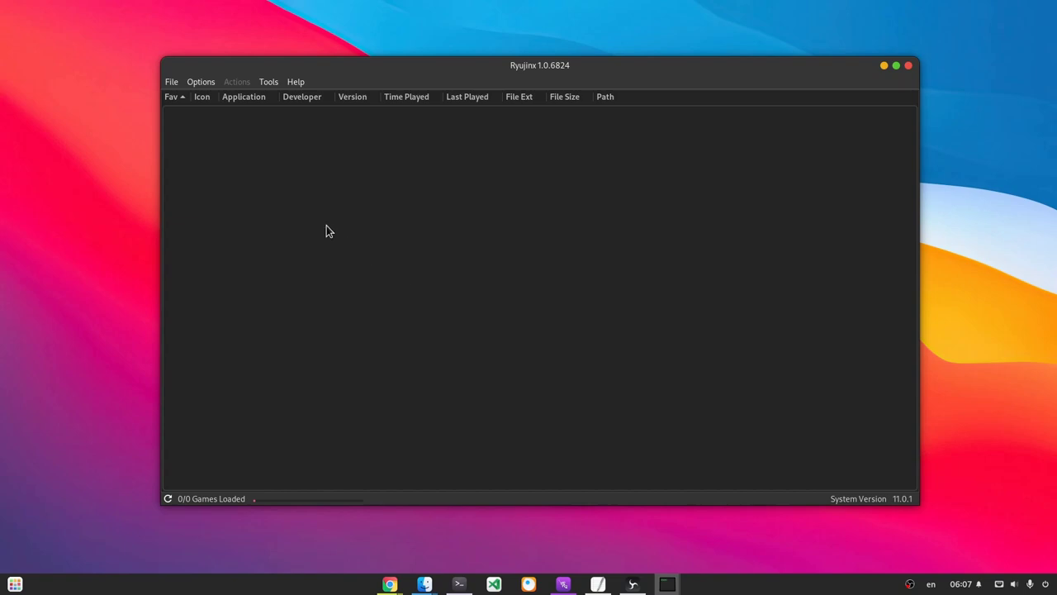
- Paste prod.keys into the system folder of the Ryujinx configuration folder and close the file window
click(173, 83)
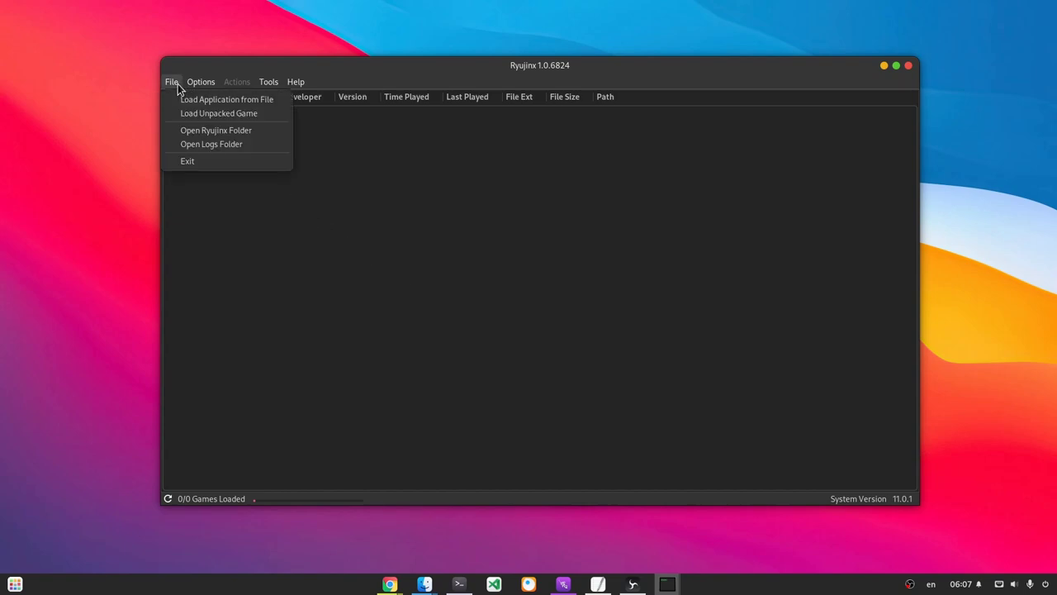
click(256, 136)
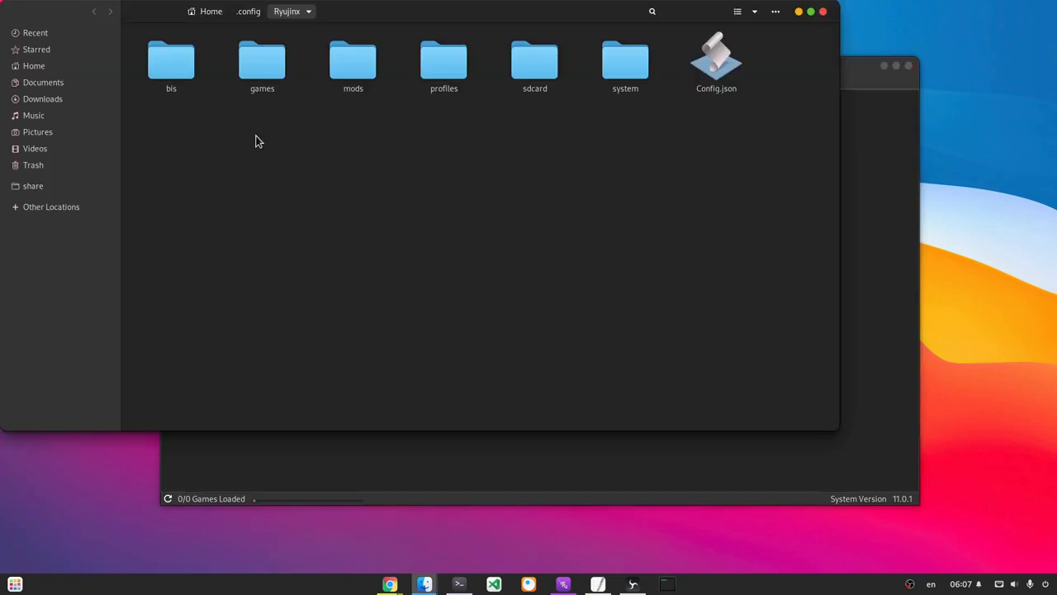
double_click(621, 72)
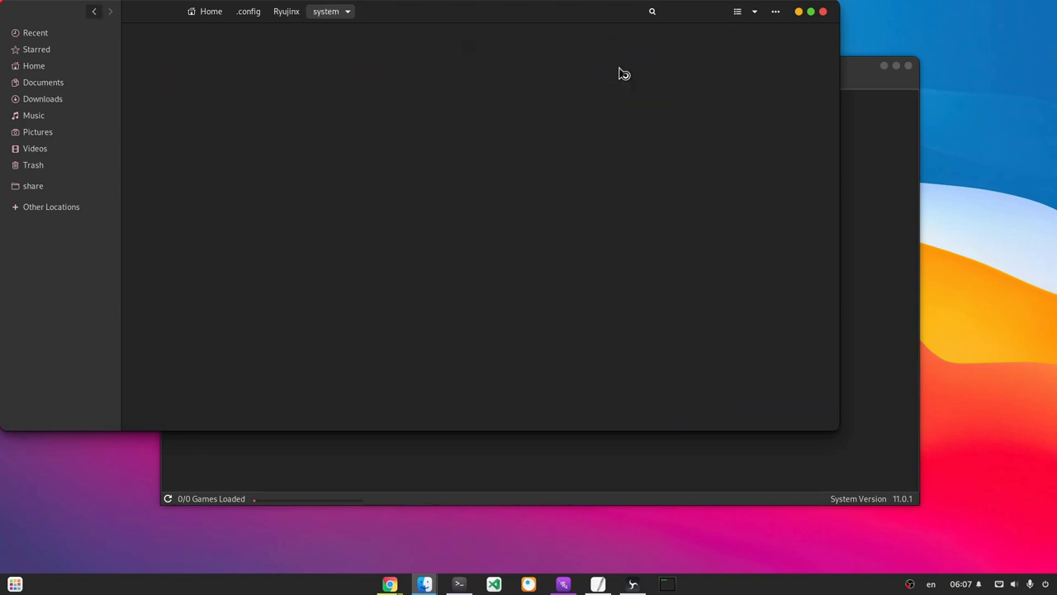
key(ctrl+v)
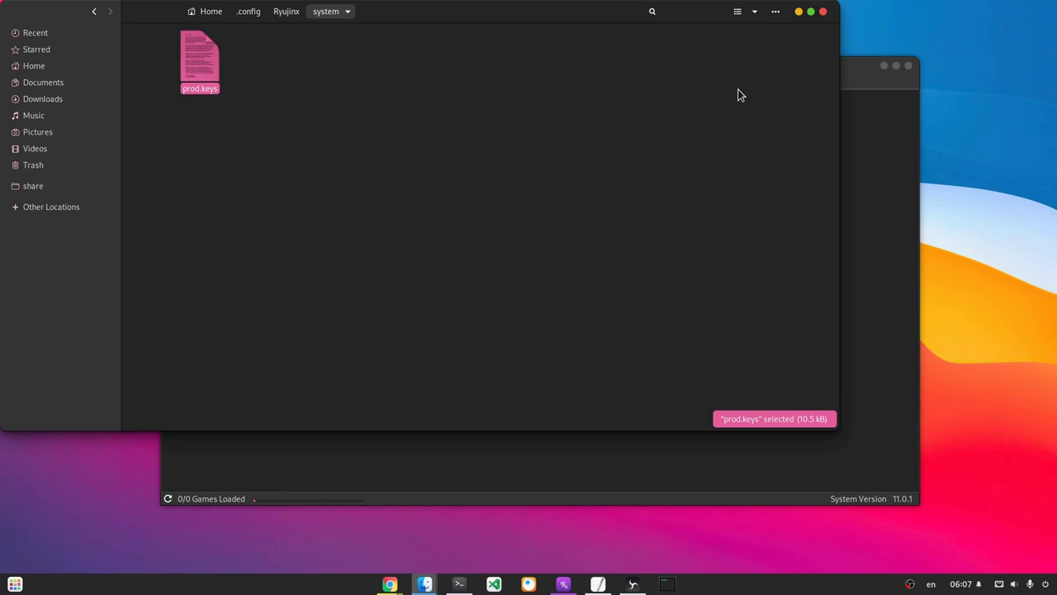
key(ctrl+w)
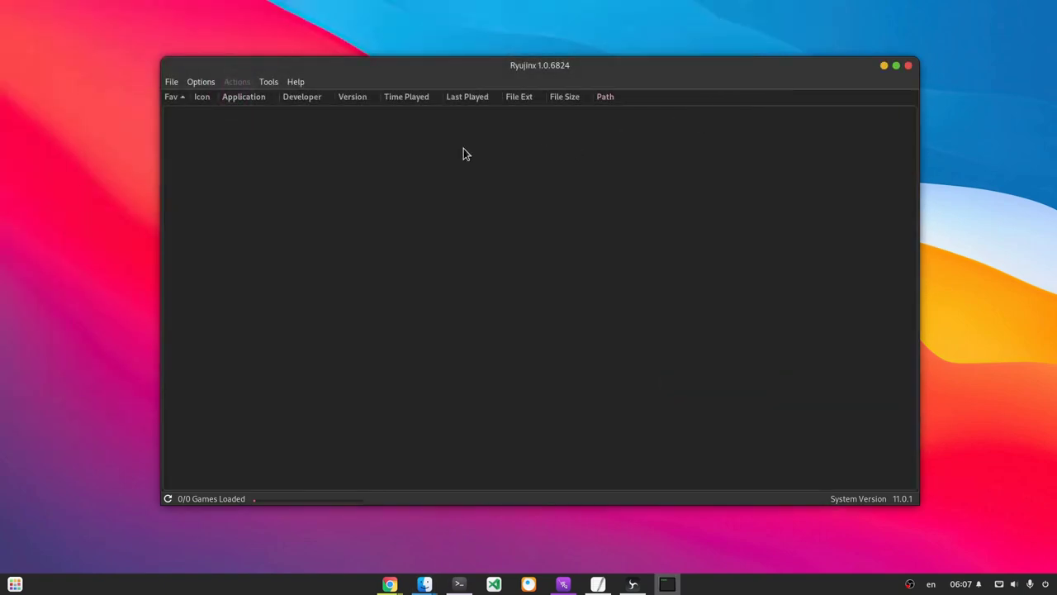
- Install the firmware from Firmware 11.0.1.zip in the Assets folder and confirm replacing the current system version
click(296, 82)
mouse_move(268, 83)
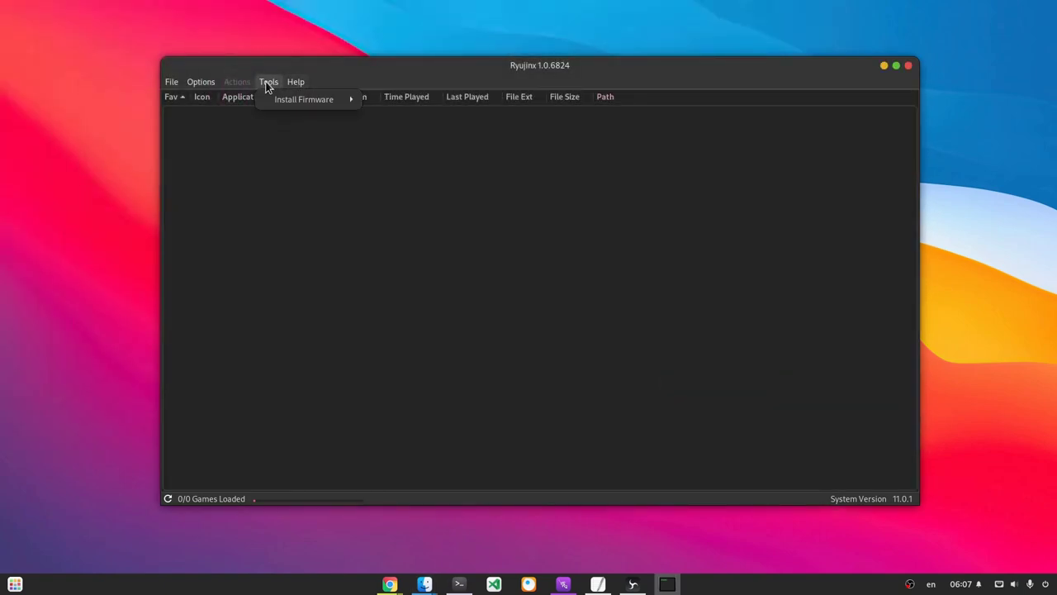
mouse_move(352, 99)
click(392, 97)
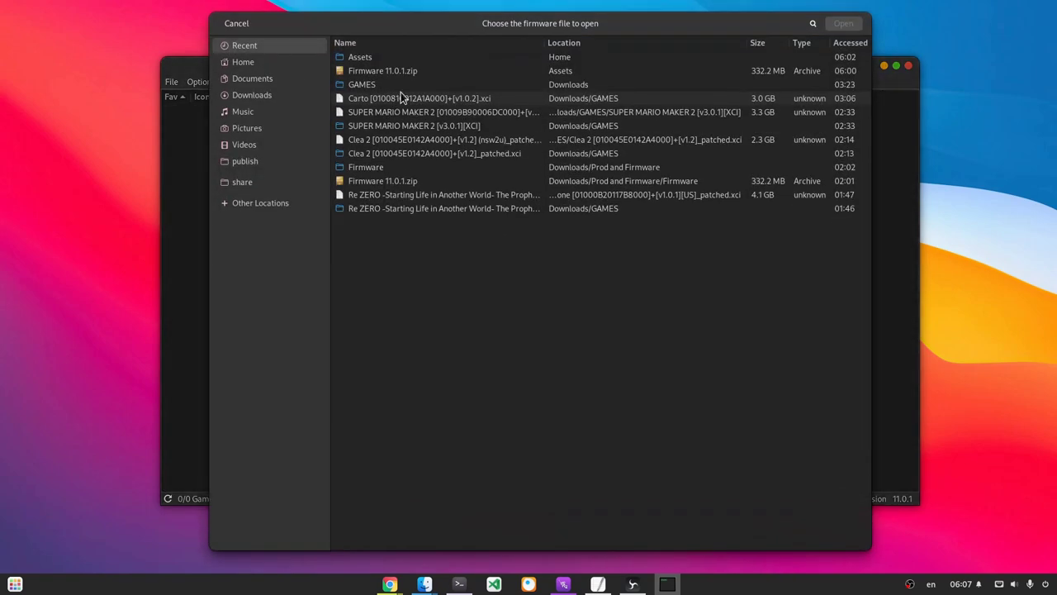
double_click(392, 45)
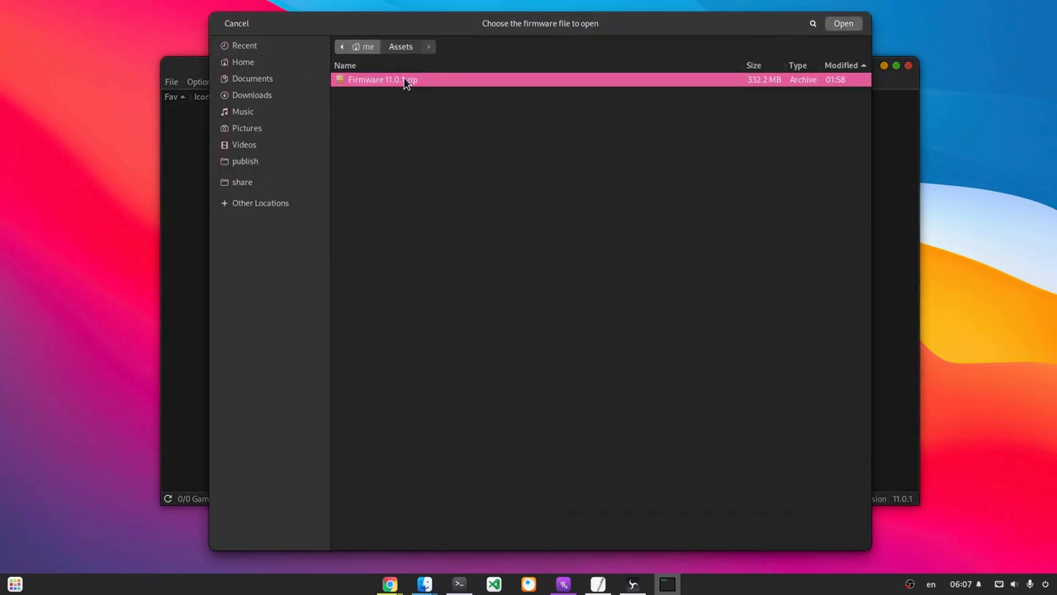
double_click(404, 80)
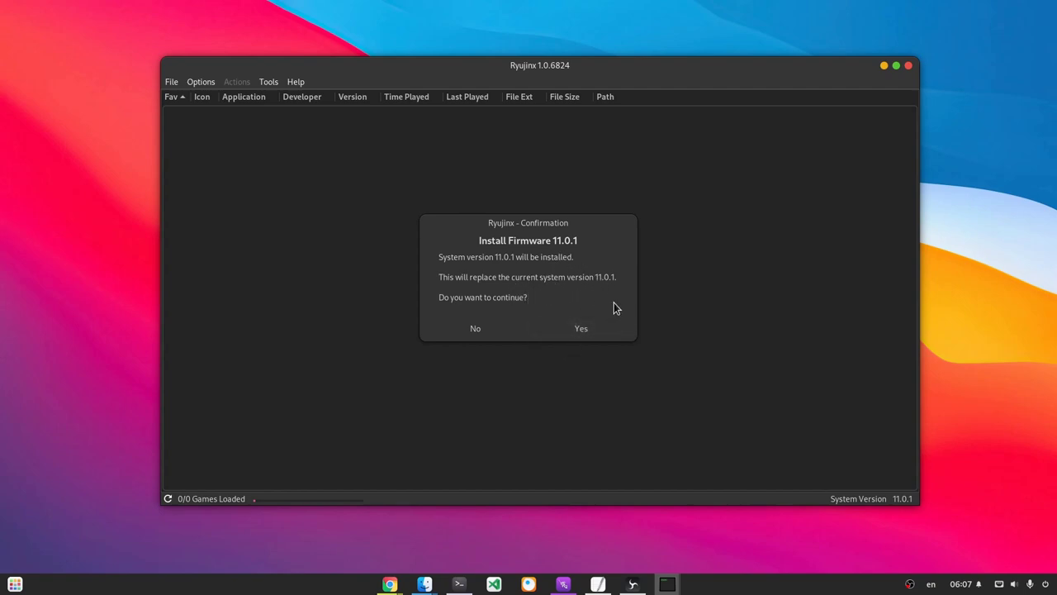
click(592, 334)
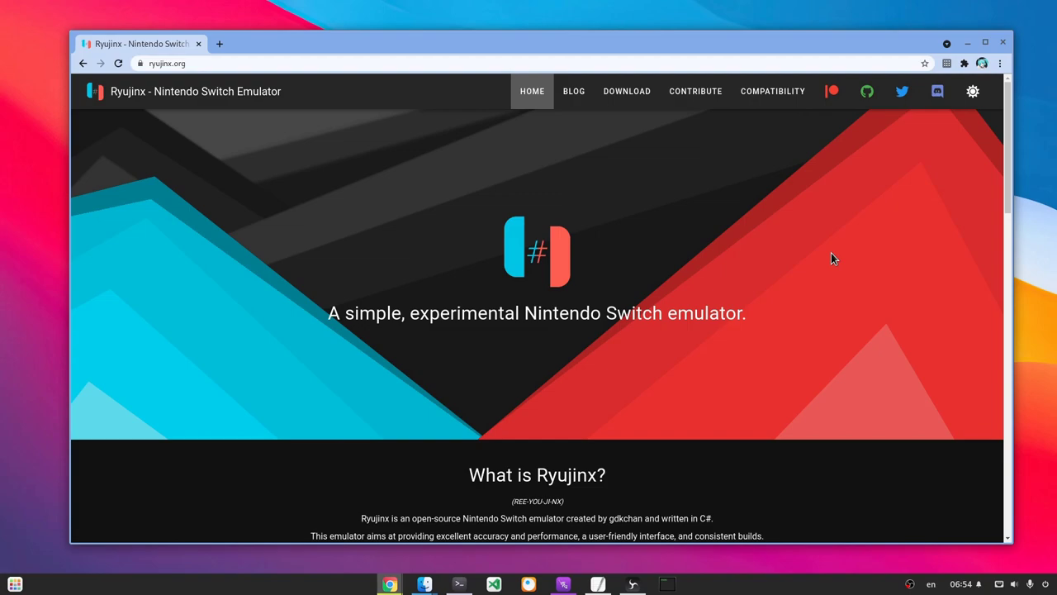
- Open the Ryujinx game compatibility list, and switch to the file manager to view the Re ZERO game folder in Downloads/GAMES
click(772, 92)
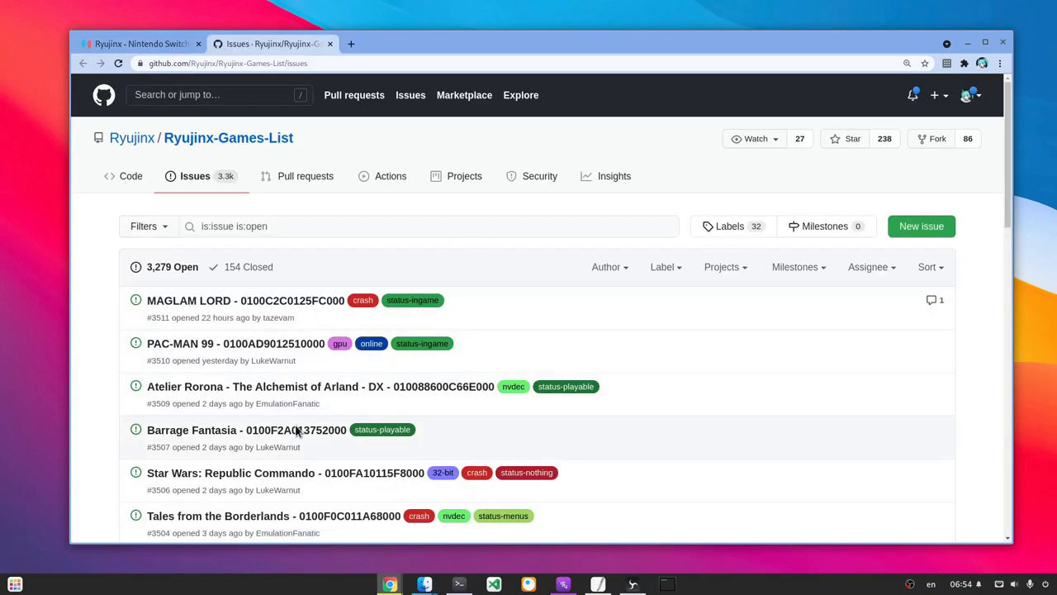
key(super)
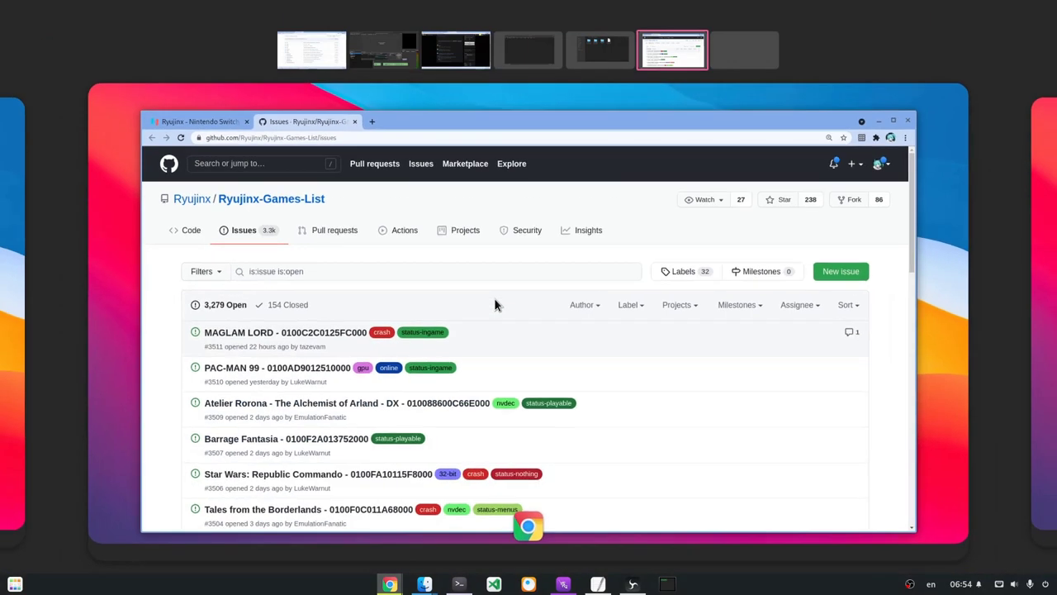
click(11, 337)
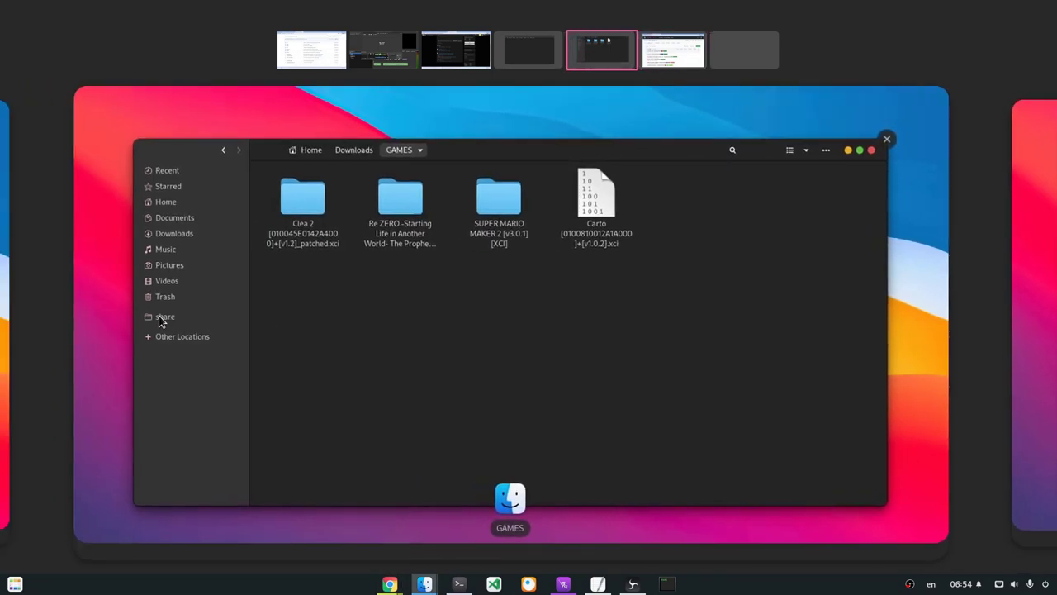
click(372, 308)
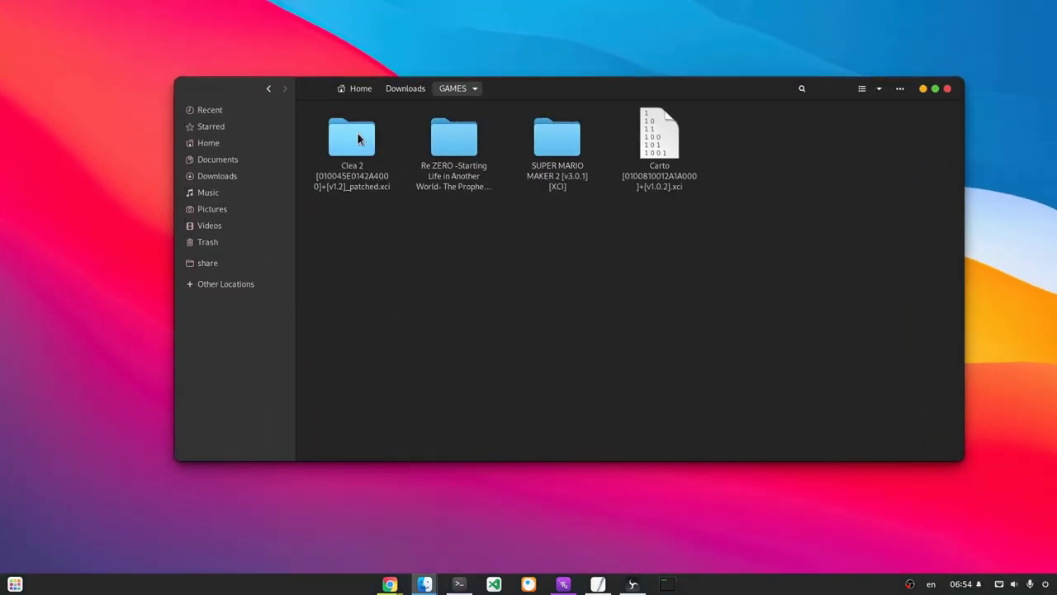
double_click(450, 198)
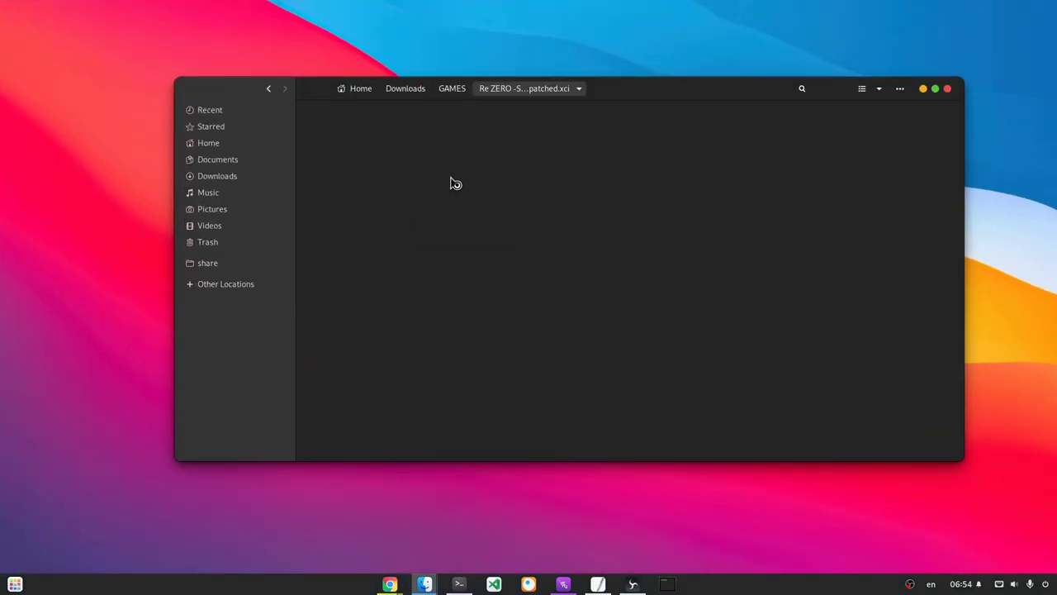
click(374, 147)
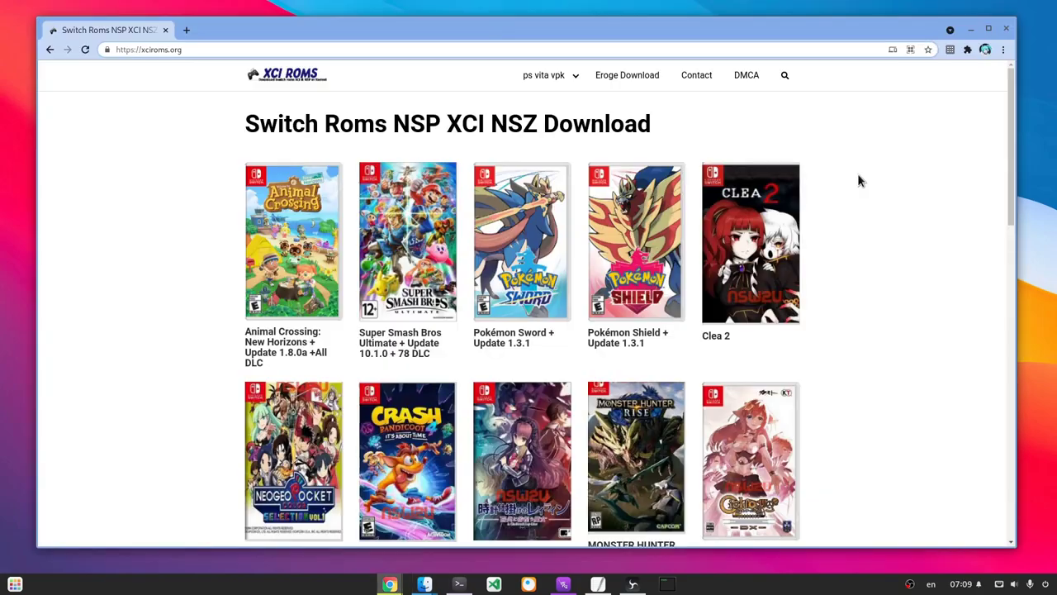
- Look through the Switch game titles listed on the xciroms.org page
scroll(858, 181, down, 2)
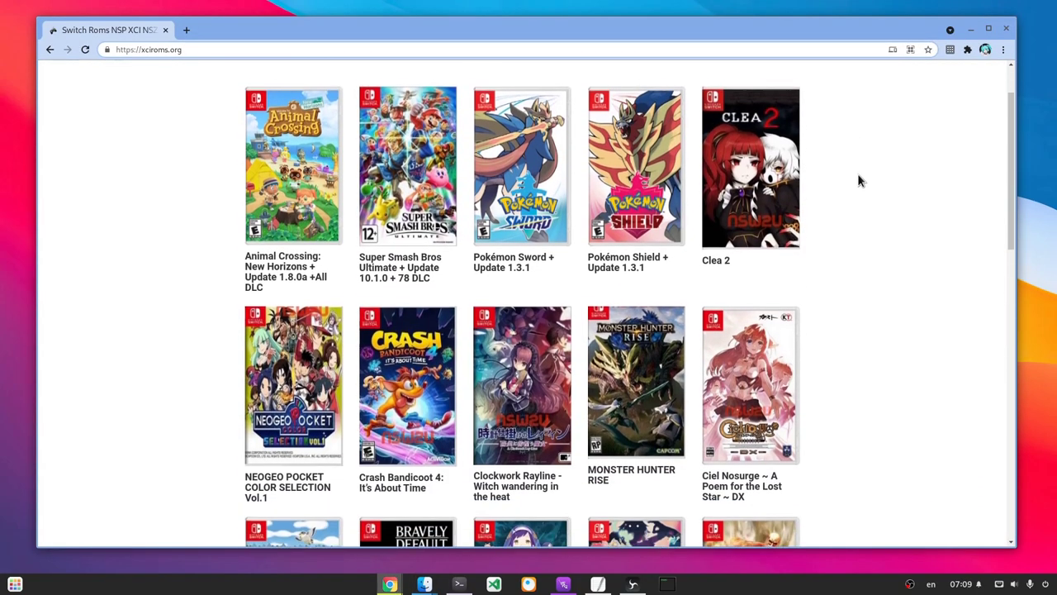
scroll(858, 180, down, 4)
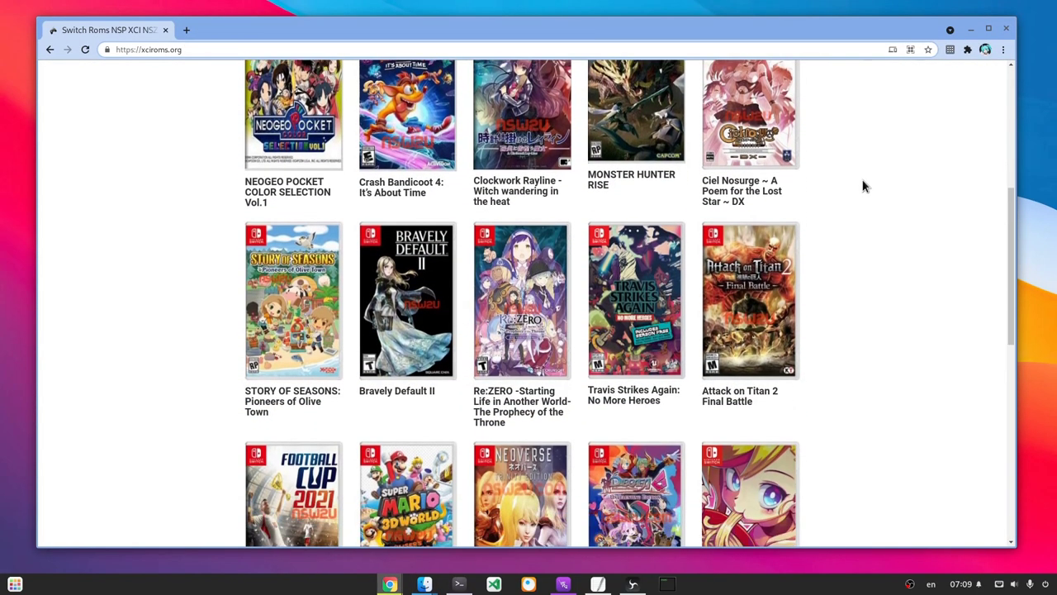
scroll(861, 186, down, 4)
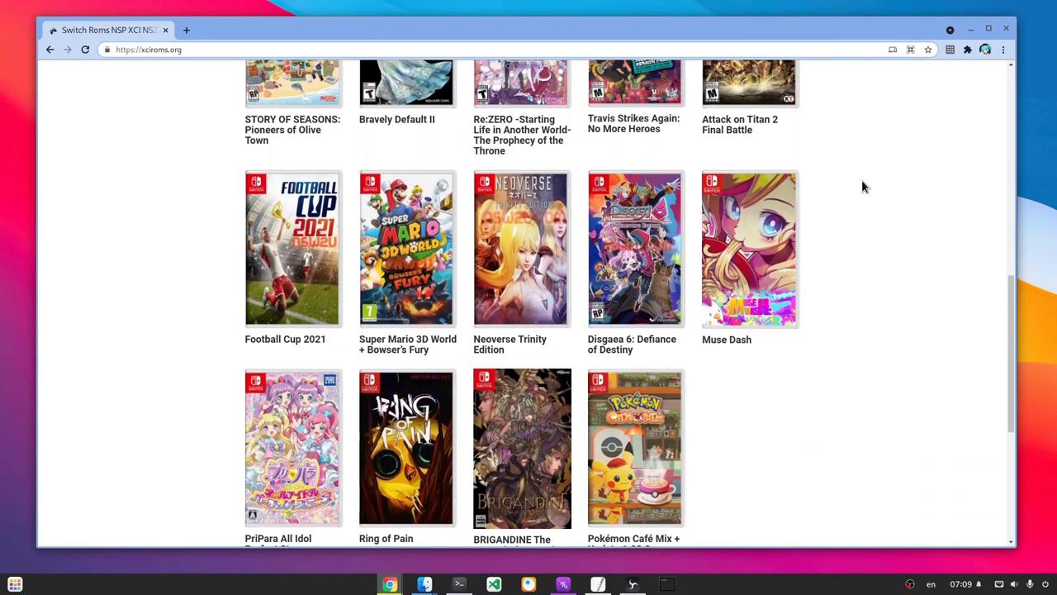
key(super)
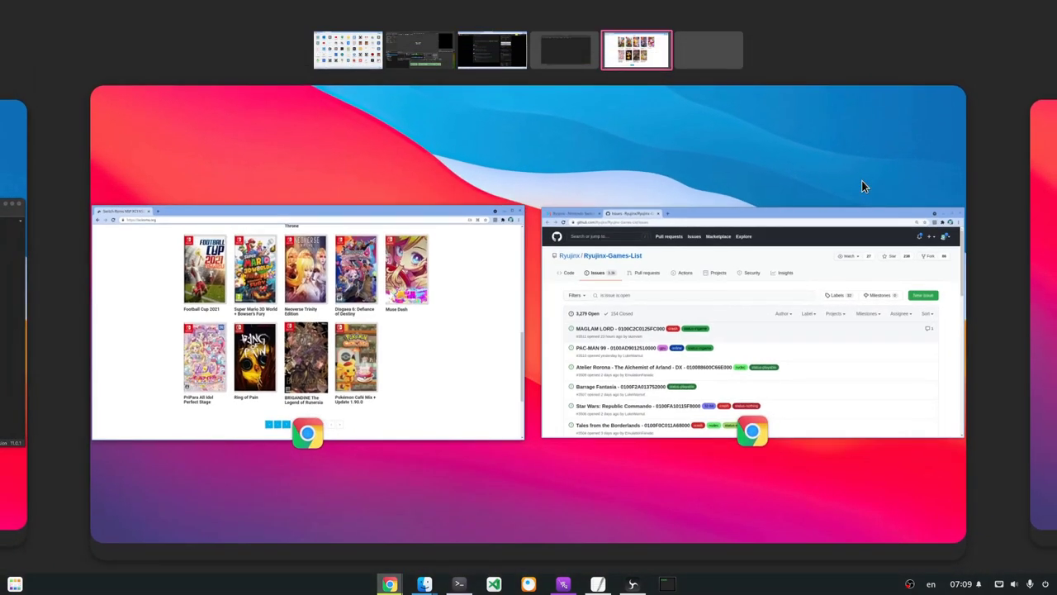
click(579, 57)
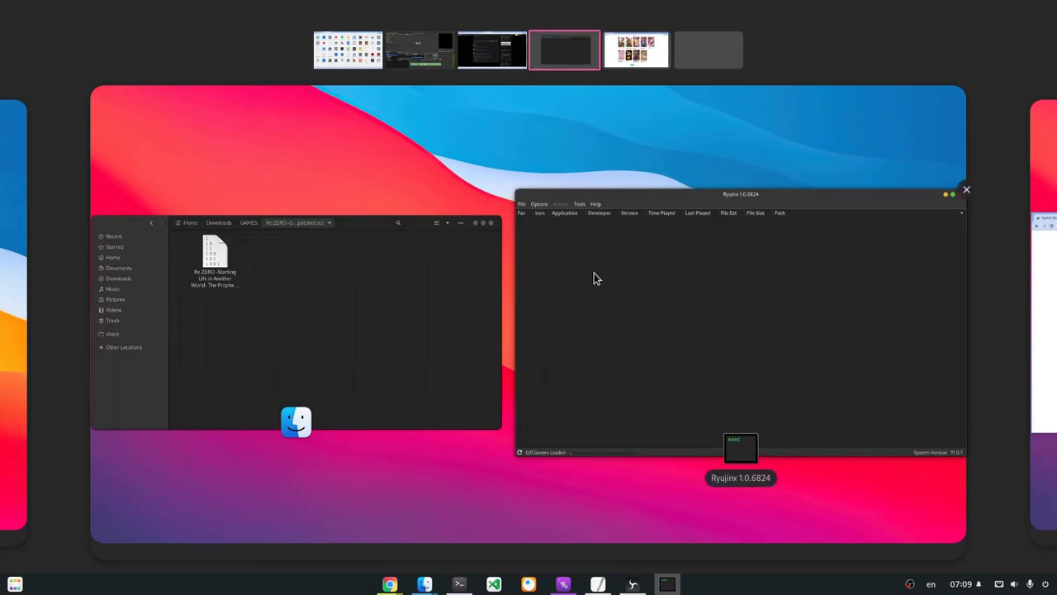
click(594, 274)
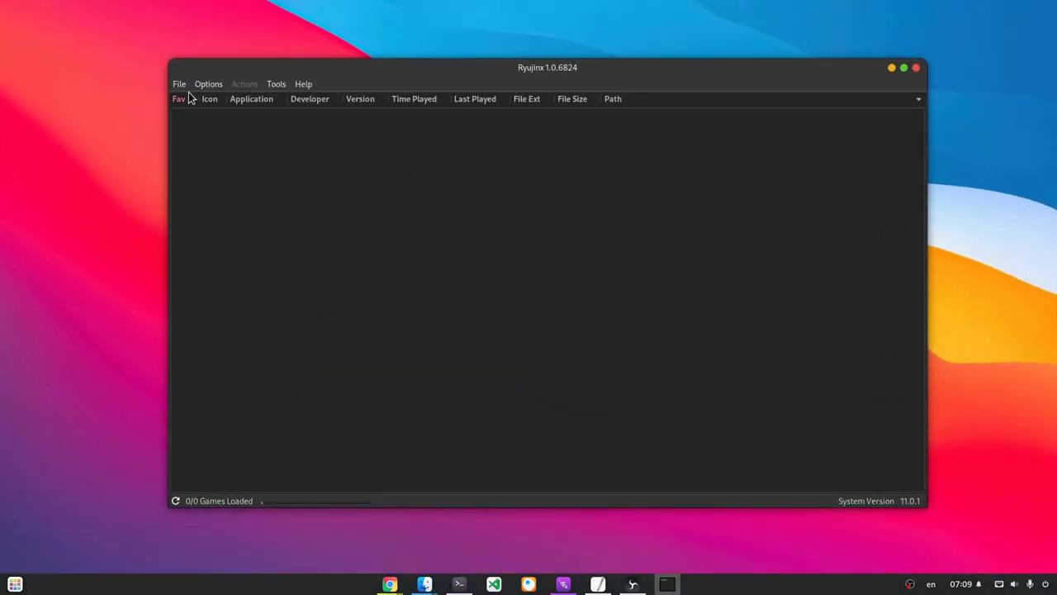
click(175, 85)
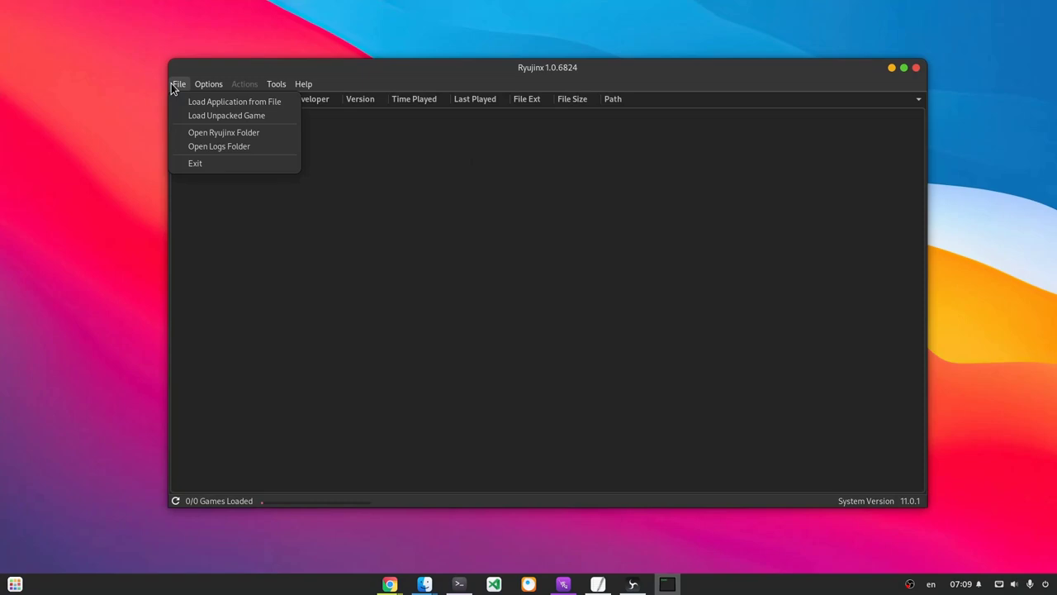
click(217, 101)
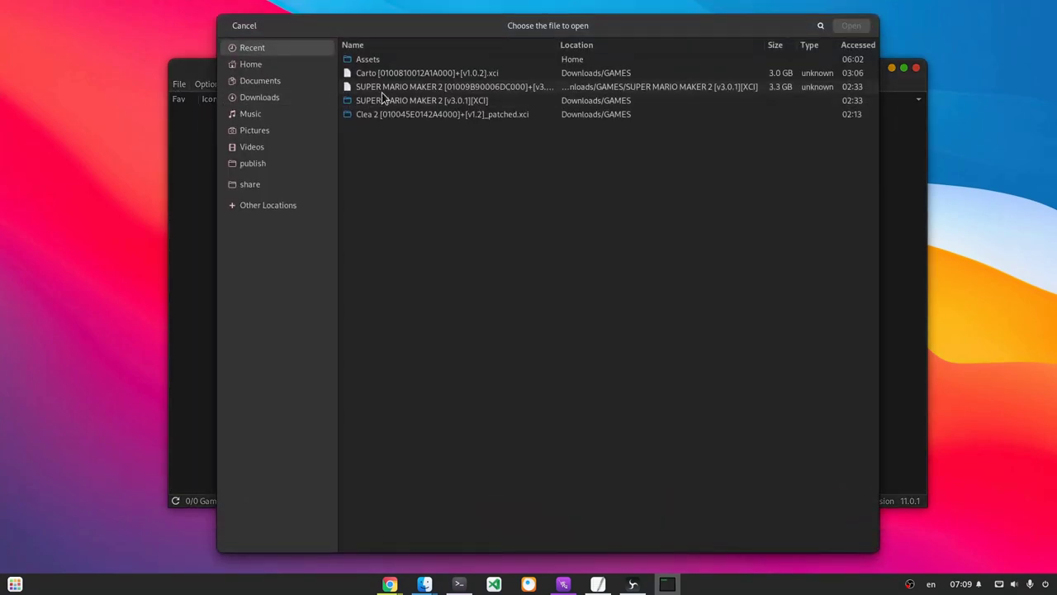
double_click(427, 74)
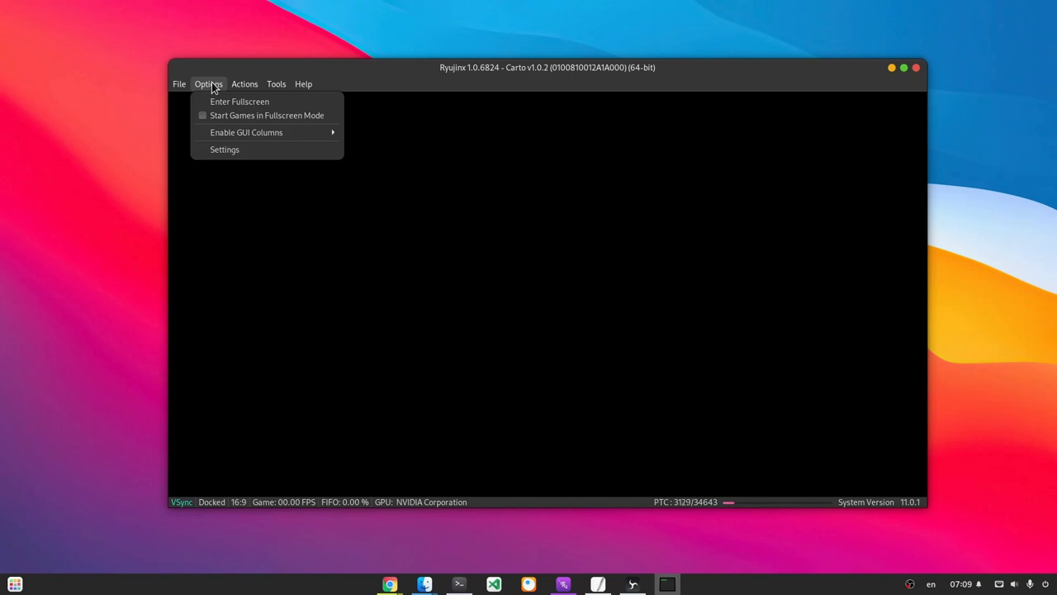
- Examine the Player 1 controller configuration in the input settings and close the settings without saving
click(236, 153)
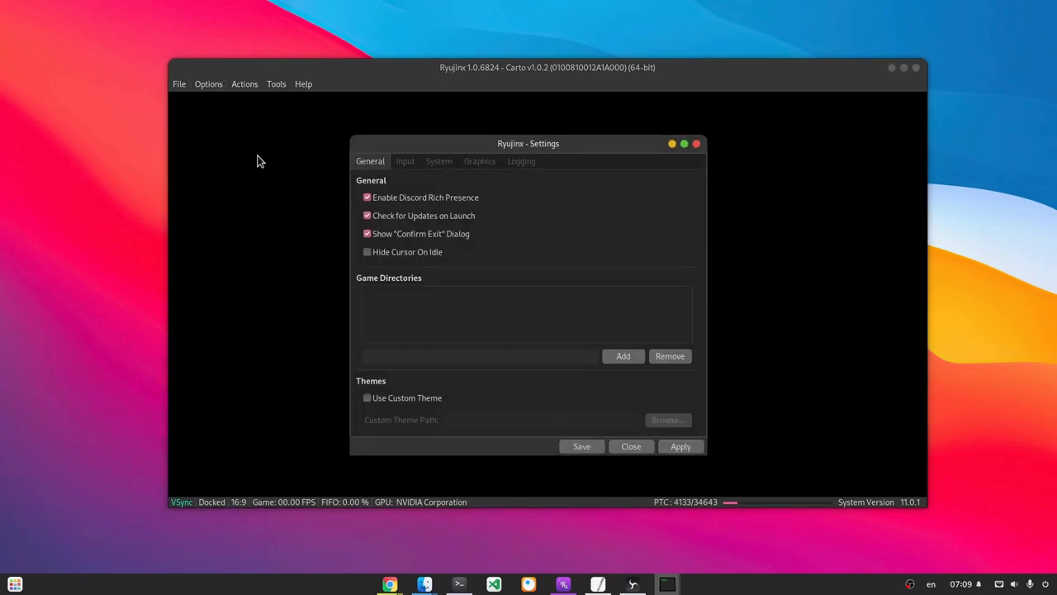
click(404, 162)
click(439, 270)
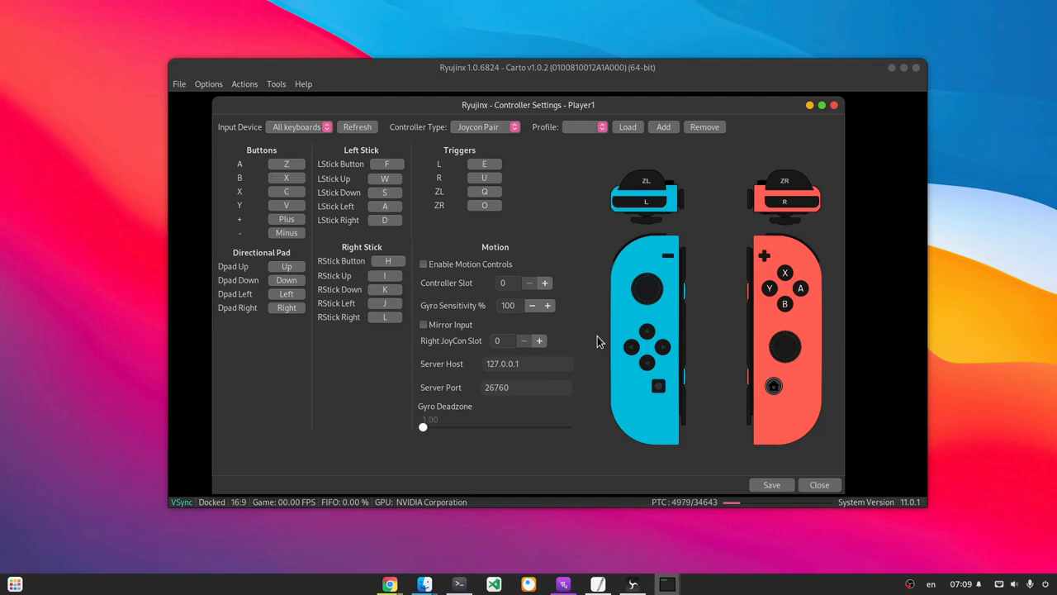
click(821, 486)
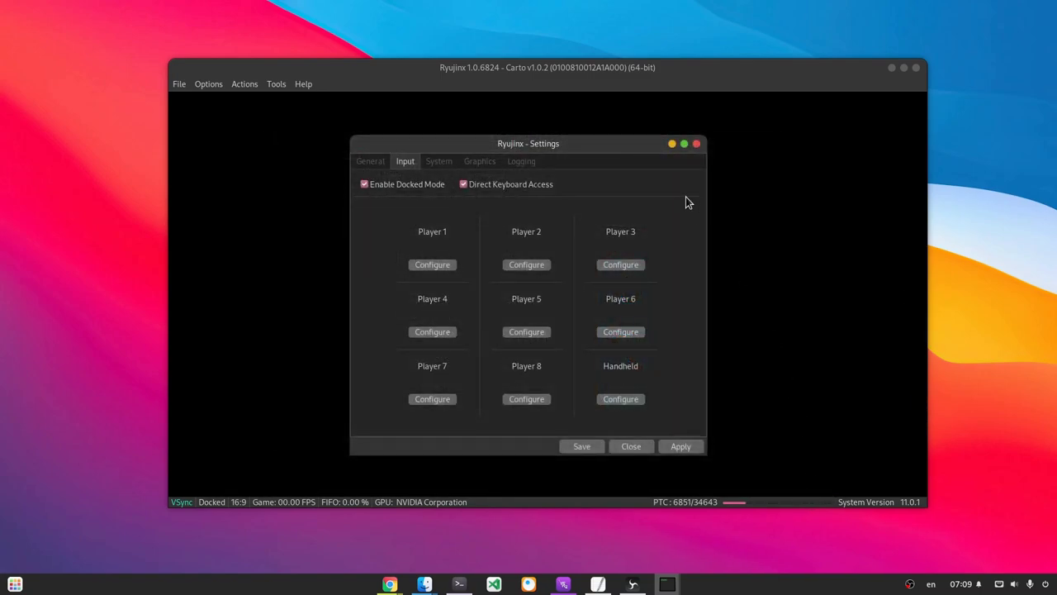
click(647, 449)
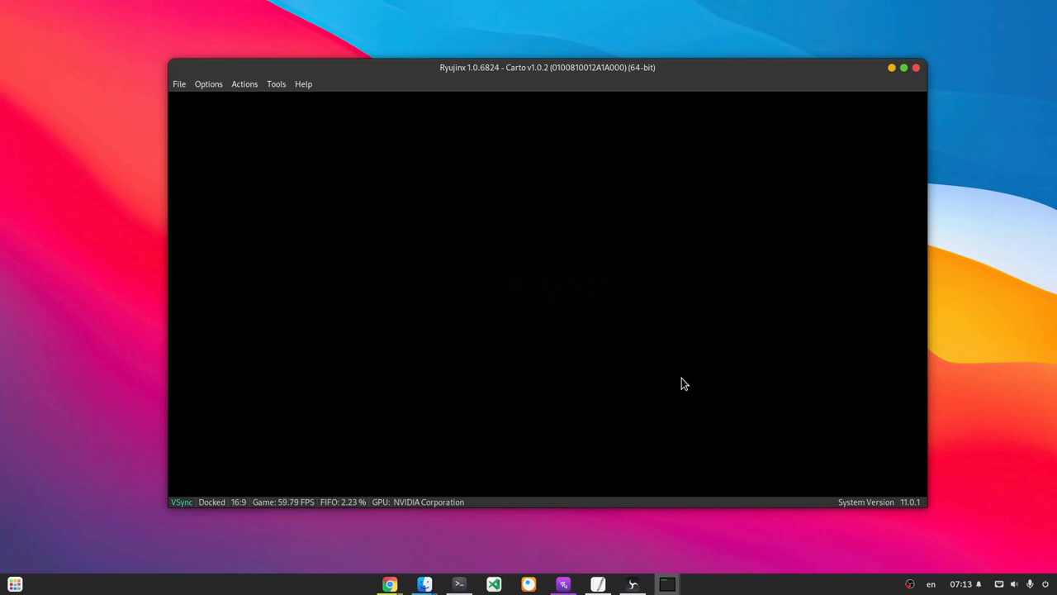
- Show the running Carto game in fullscreen
key(F11)
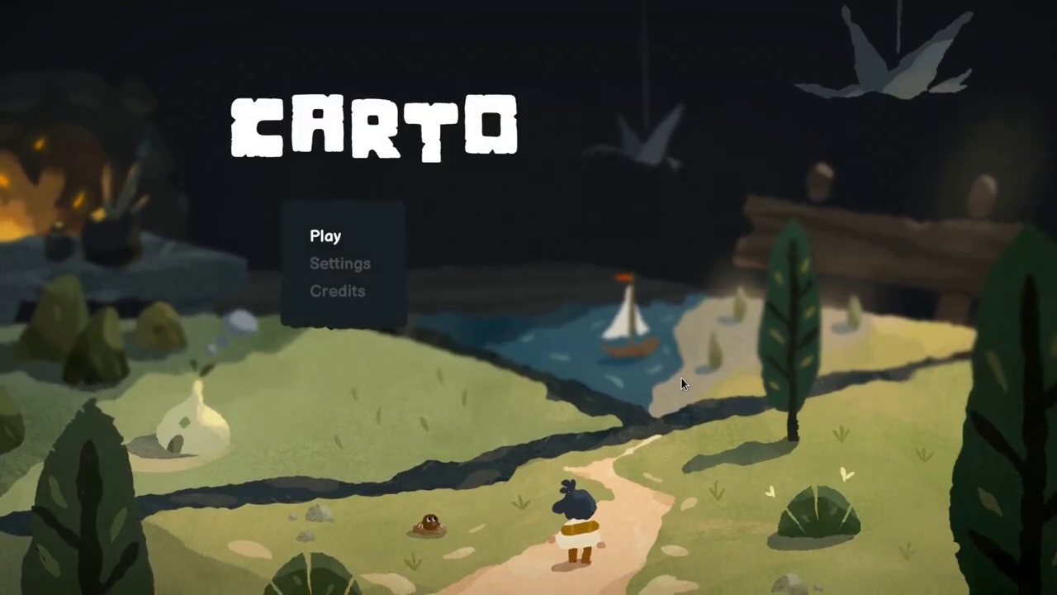